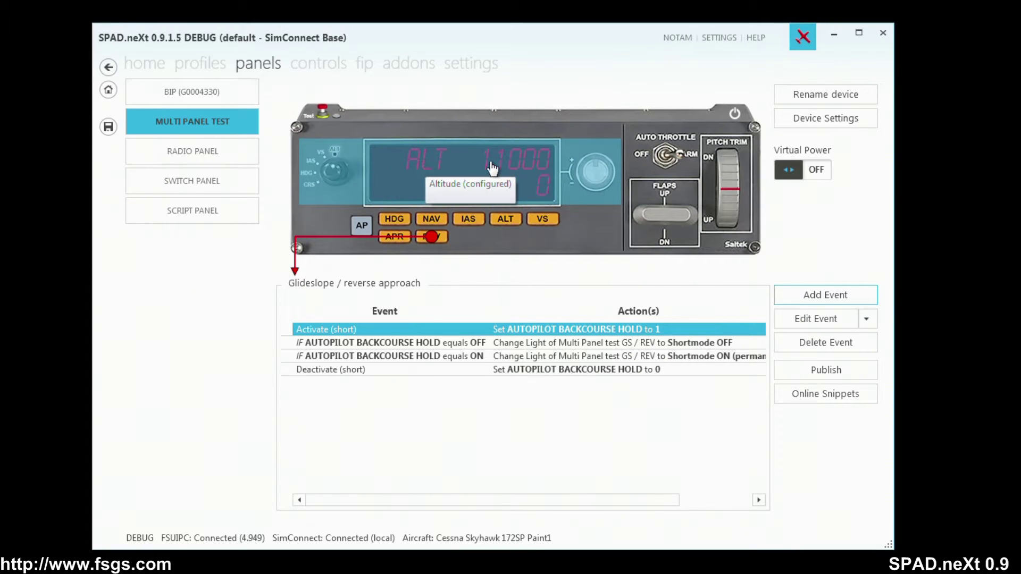
# Show the events configured for the ALT selector display and select its clockwise turn event.
pyautogui.click(497, 193)
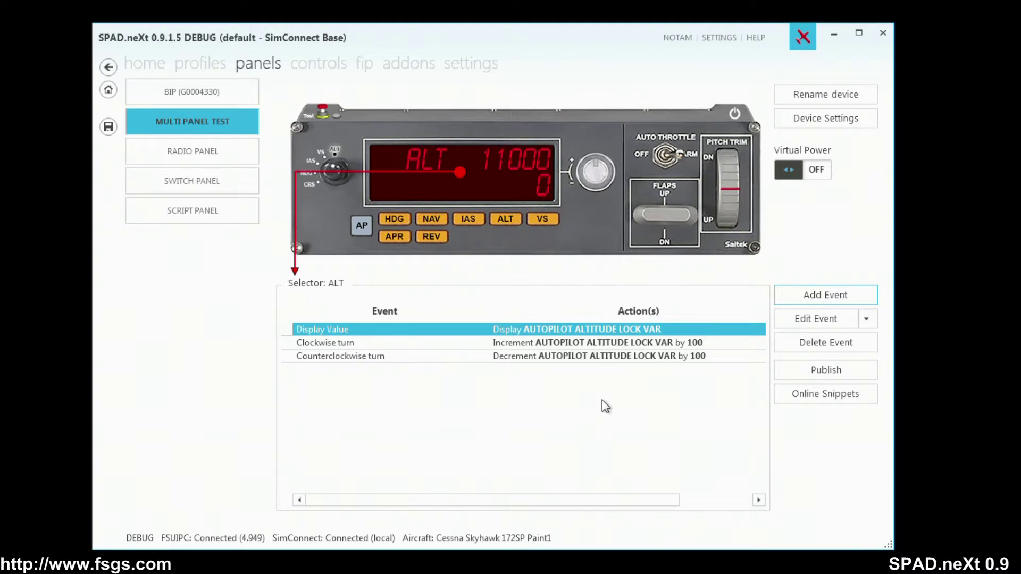
pyautogui.click(556, 344)
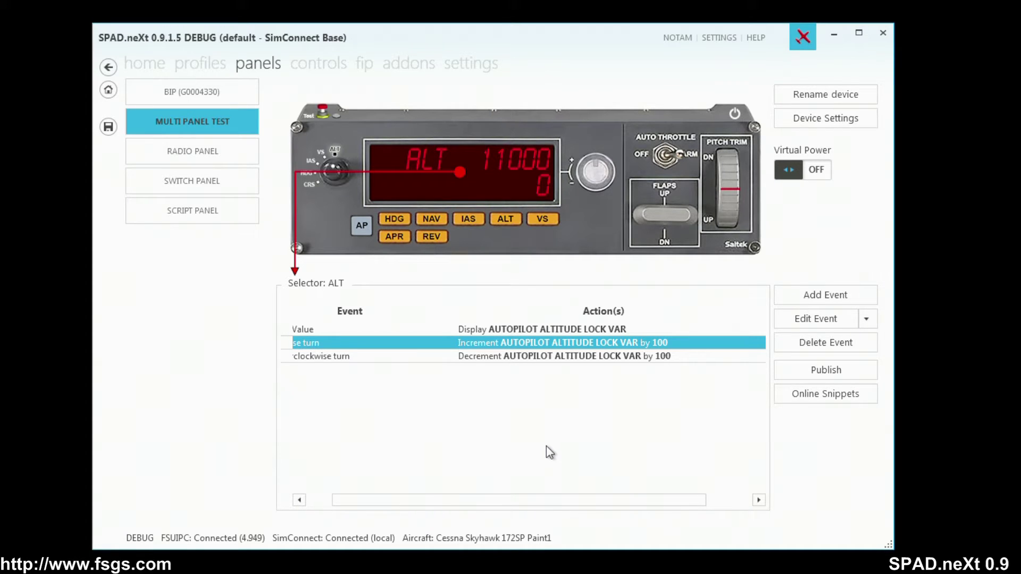
# Delete all events assigned to the REV button (Glideslope / reverse approach).
pyautogui.click(432, 236)
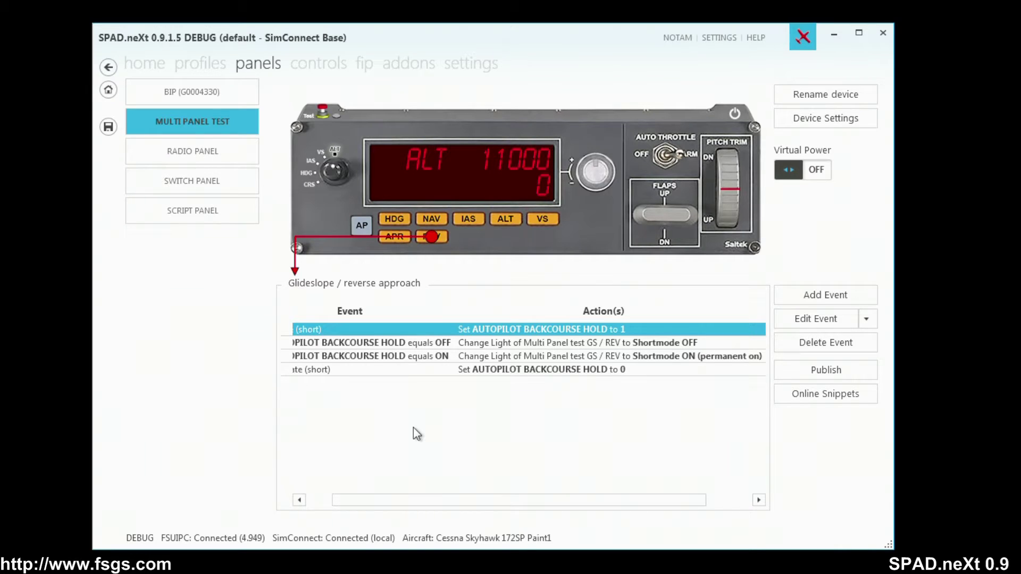
pyautogui.click(816, 344)
pyautogui.click(816, 347)
pyautogui.click(818, 349)
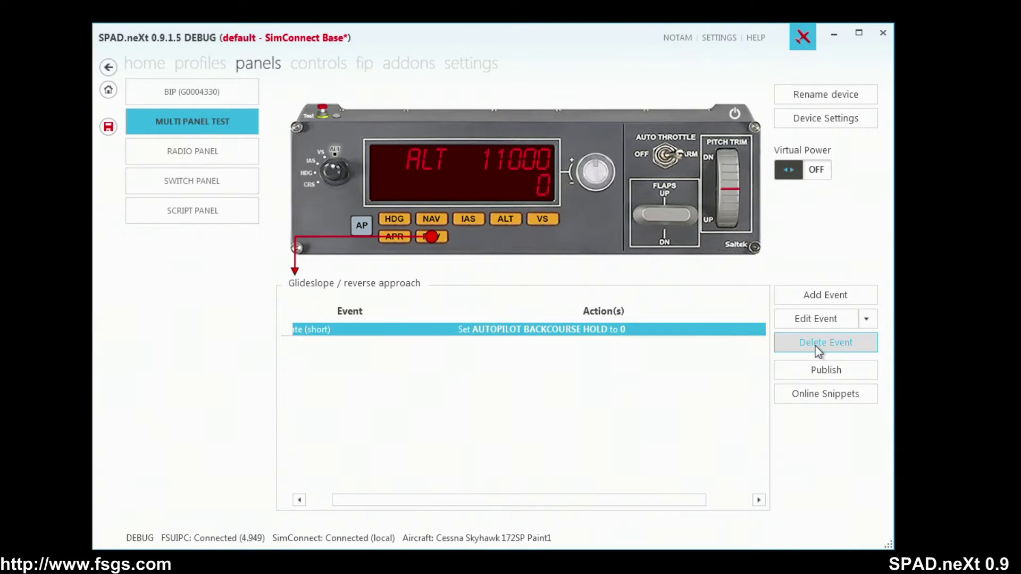
pyautogui.click(818, 351)
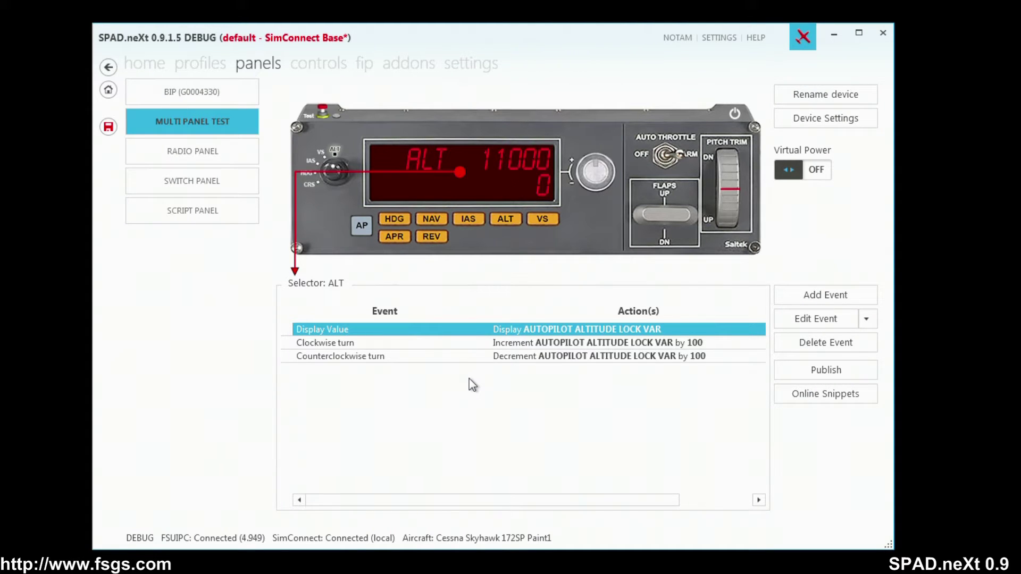
# Edit the ALT selector's clockwise turn event, start a new condition and open the selection of its source data.
pyautogui.click(470, 345)
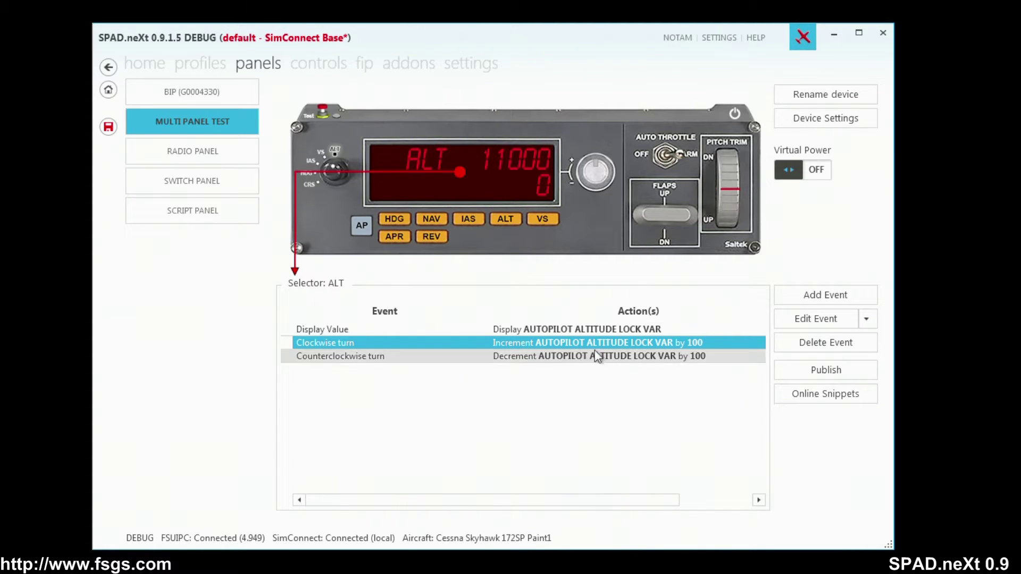
pyautogui.click(800, 321)
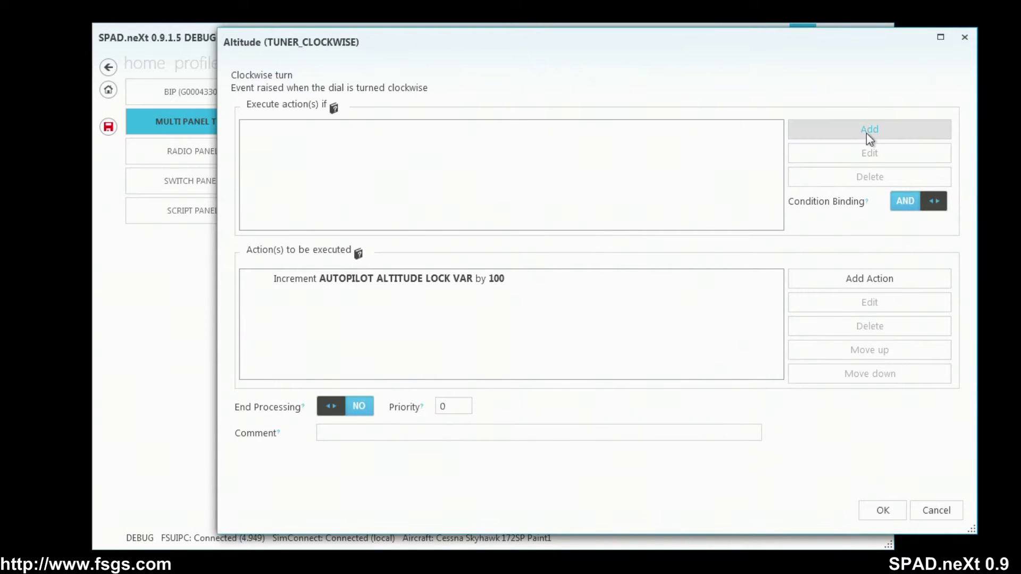
pyautogui.click(868, 133)
pyautogui.click(660, 265)
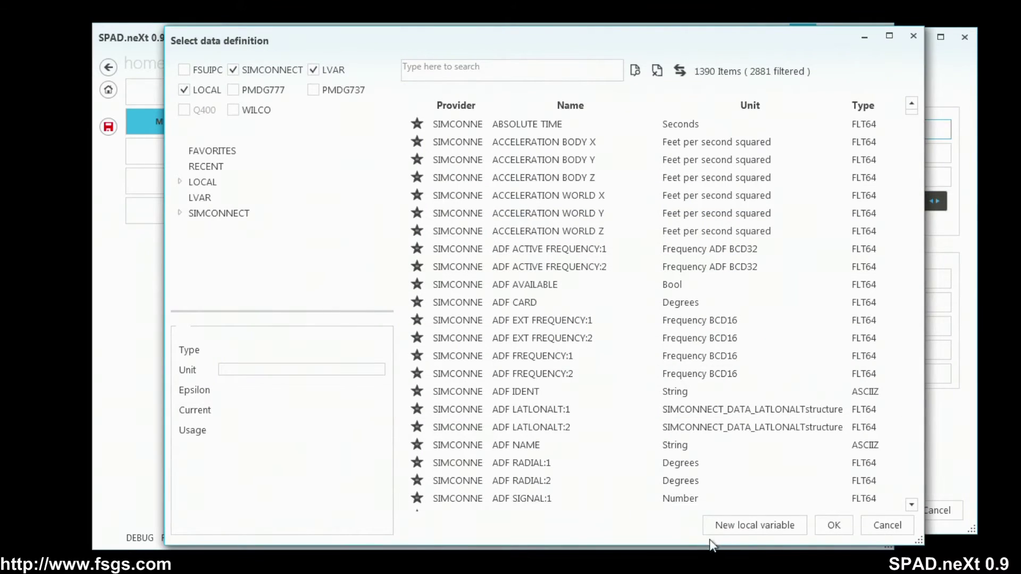
# Create the local variable MULTIPANEL KNOB MODE with no decimals as the source, and save the clockwise event's condition as equals 0.
pyautogui.click(755, 525)
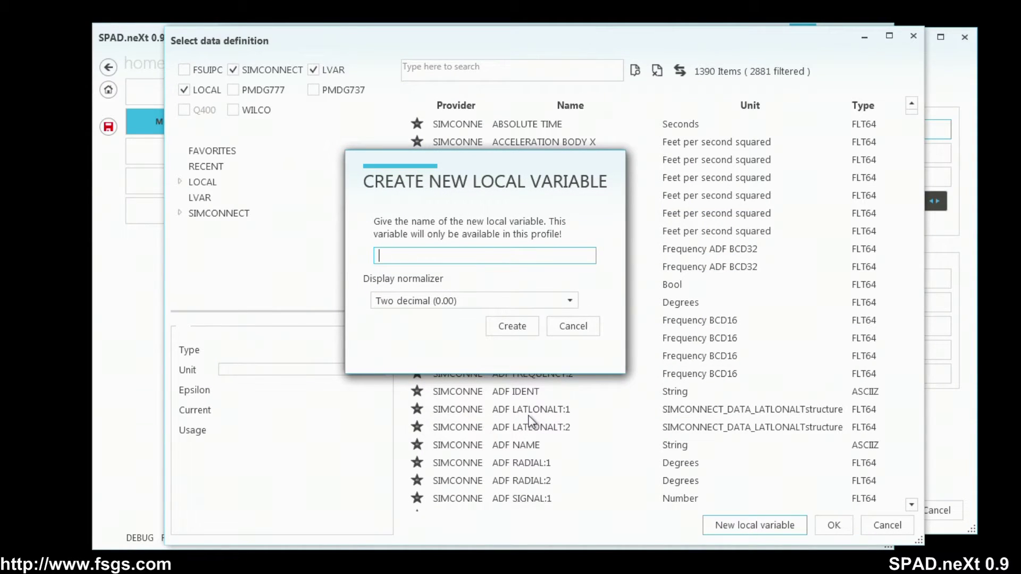
pyautogui.write('MULTIPANEL KNOB MODE')
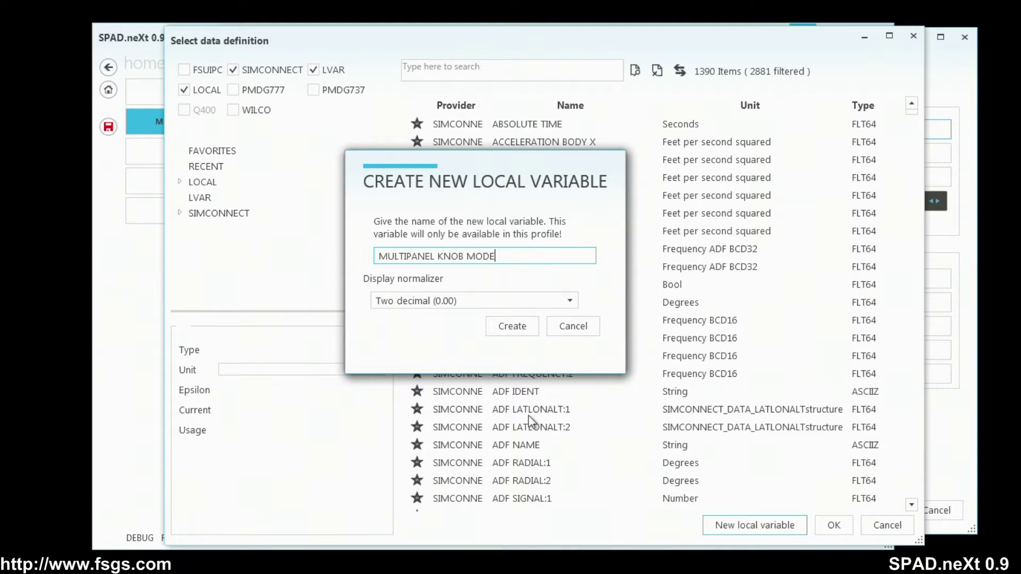
pyautogui.click(451, 305)
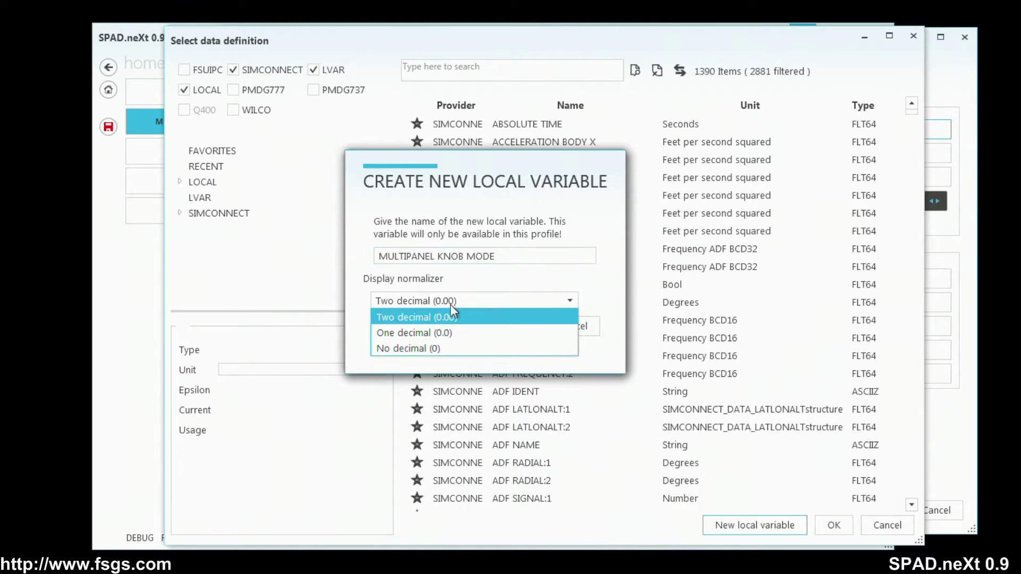
pyautogui.click(432, 349)
pyautogui.click(510, 327)
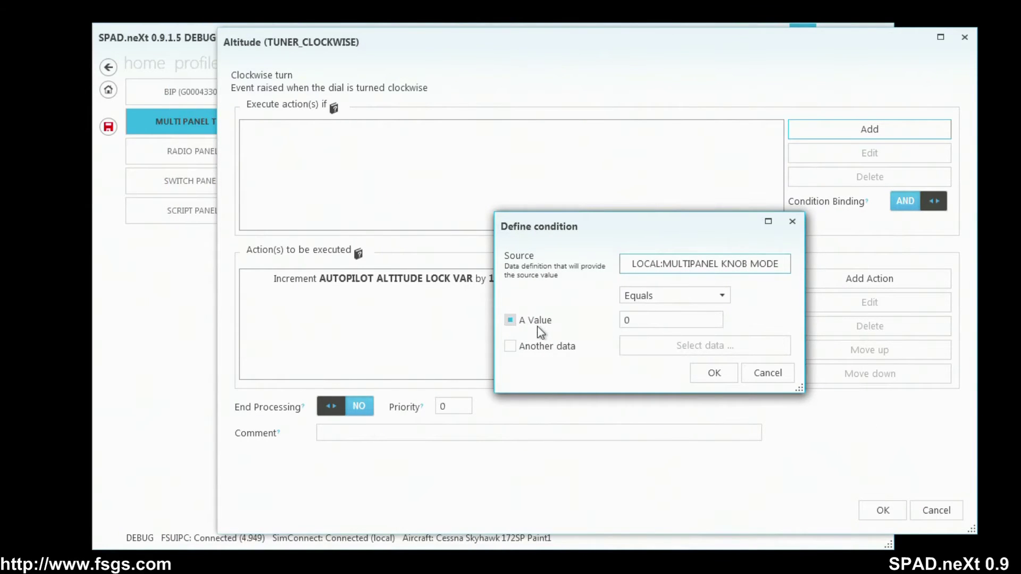
pyautogui.click(713, 375)
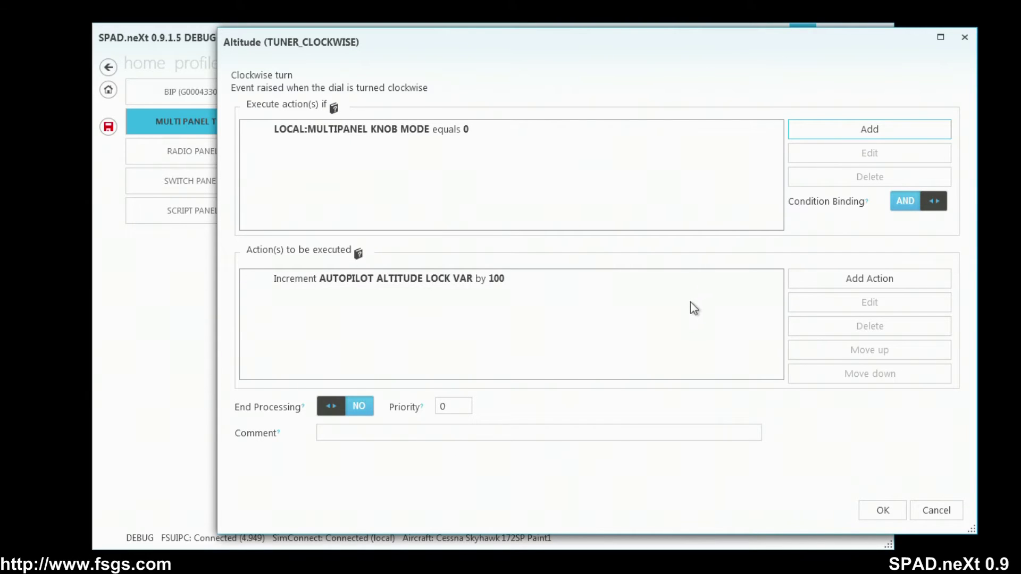
pyautogui.click(882, 511)
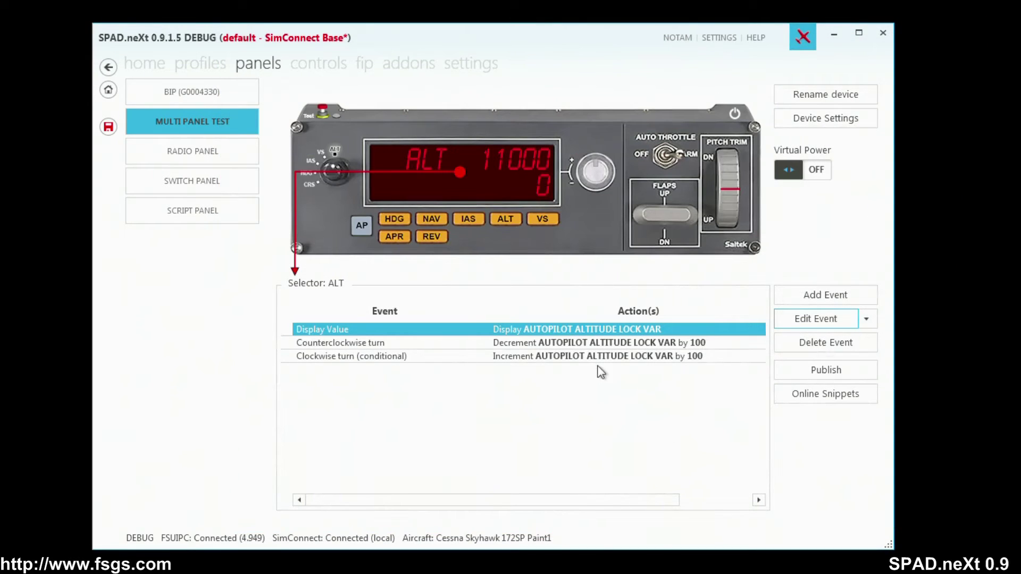
# Add the condition LOCAL:MULTIPANEL KNOB MODE equals 0 to the ALT selector's counterclockwise turn event and save the event.
pyautogui.click(588, 344)
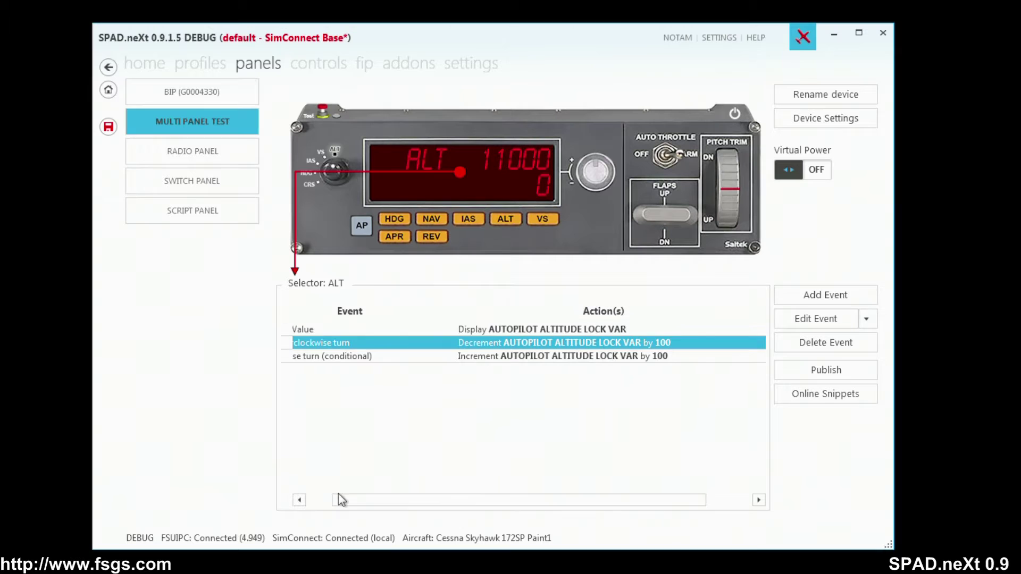
pyautogui.moveTo(338, 495); pyautogui.dragTo(323, 499)
pyautogui.click(803, 318)
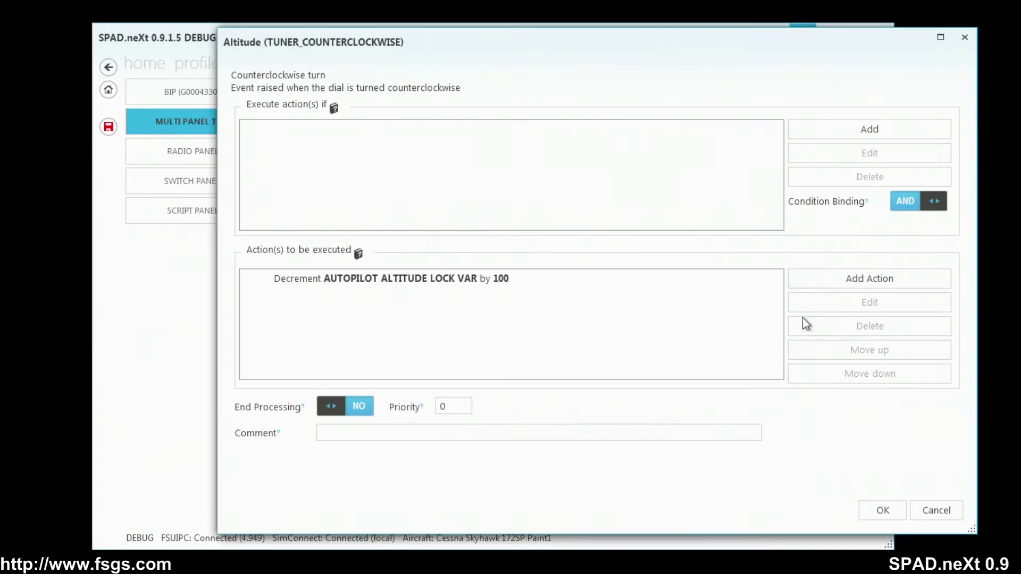
pyautogui.click(867, 137)
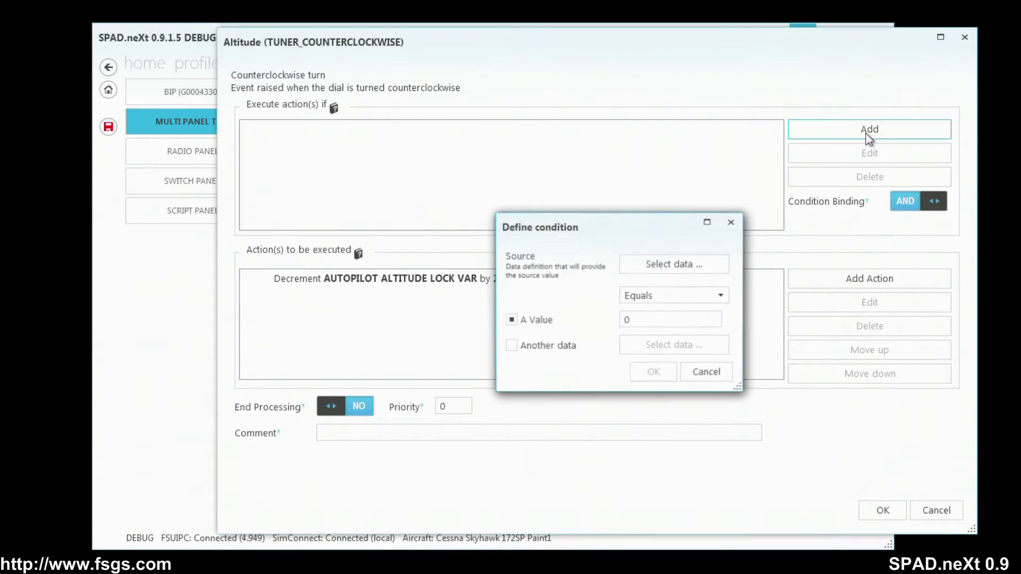
pyautogui.click(656, 270)
pyautogui.click(201, 182)
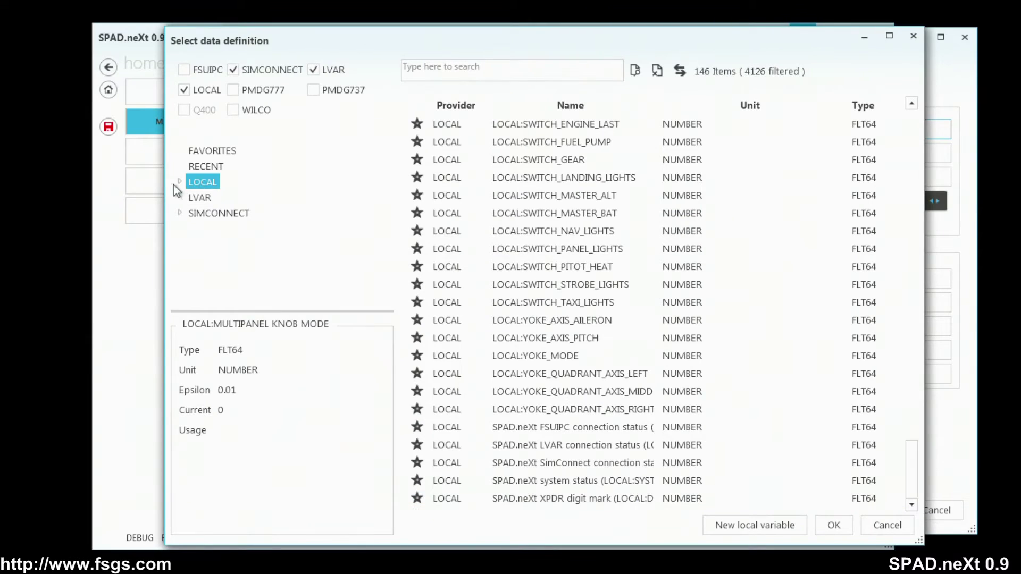
pyautogui.click(180, 182)
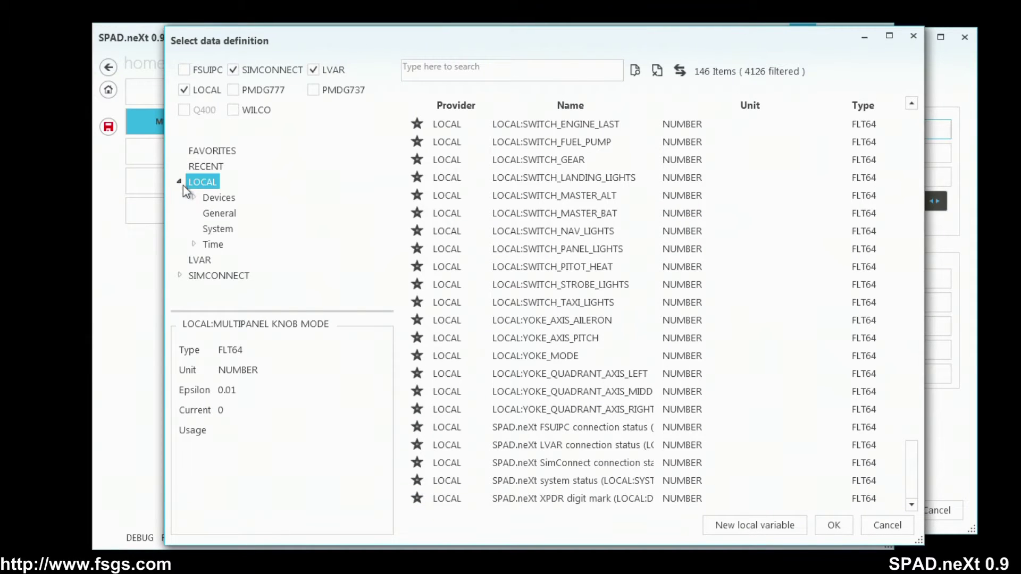
pyautogui.click(217, 215)
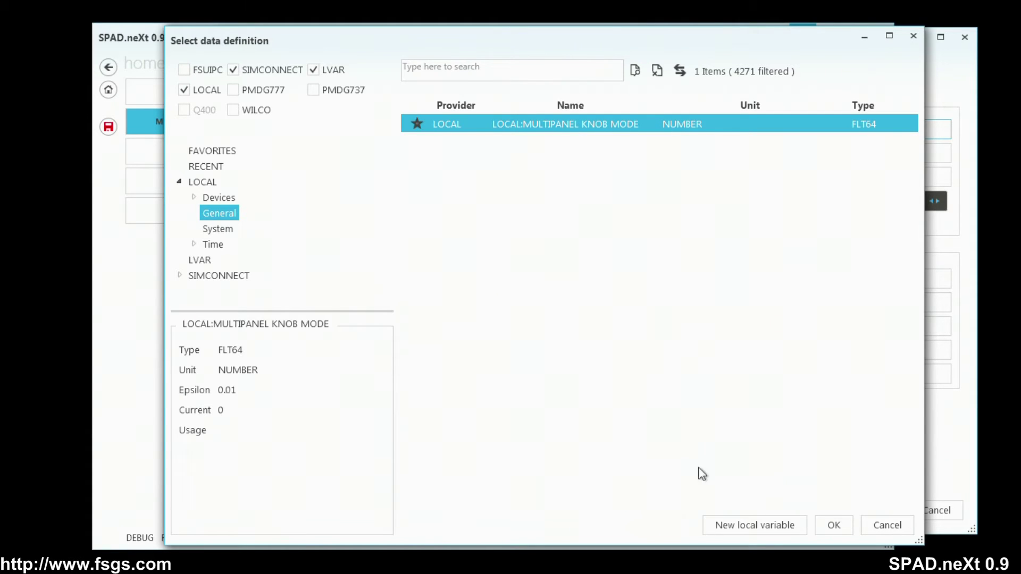
pyautogui.click(833, 525)
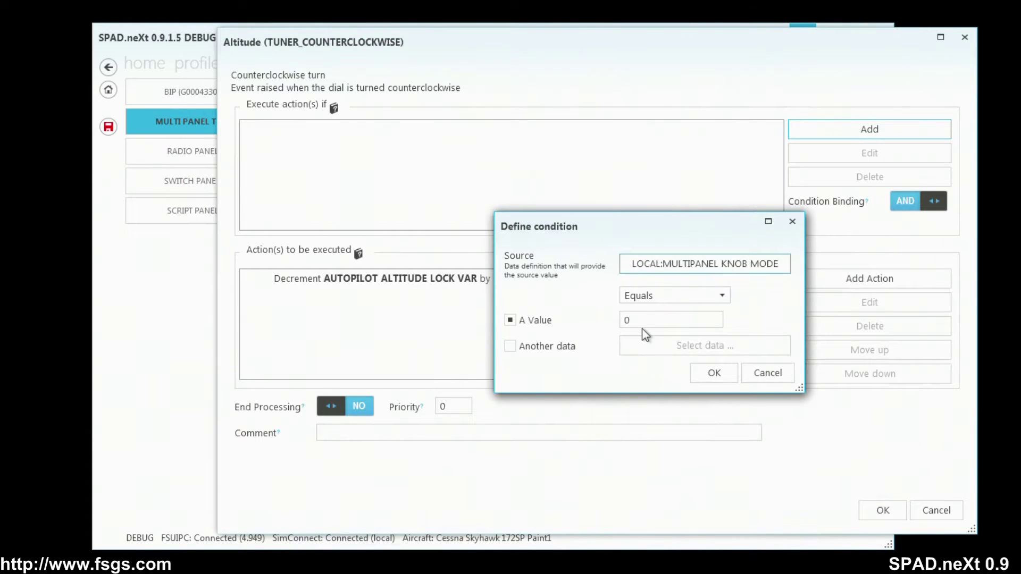
pyautogui.click(724, 379)
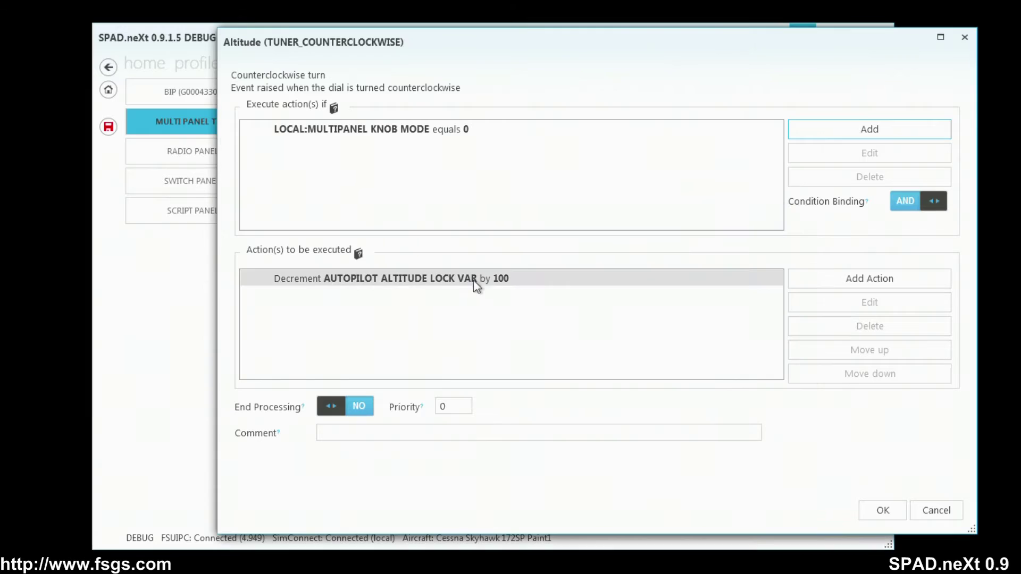
pyautogui.click(880, 512)
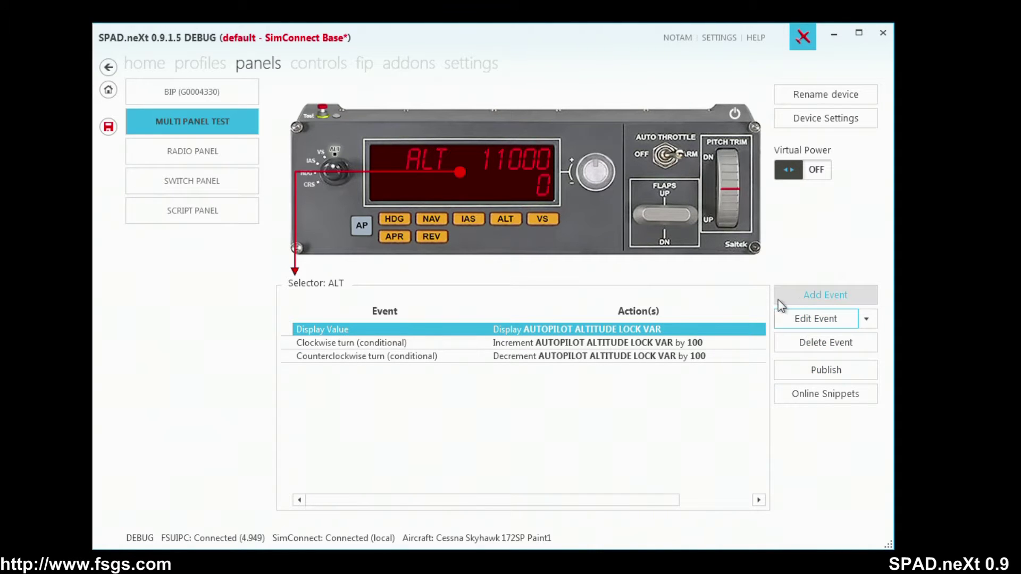
# Add a second clockwise tuner event to the ALT selector with the condition LOCAL:MULTIPANEL KNOB MODE equals 1.
pyautogui.click(813, 295)
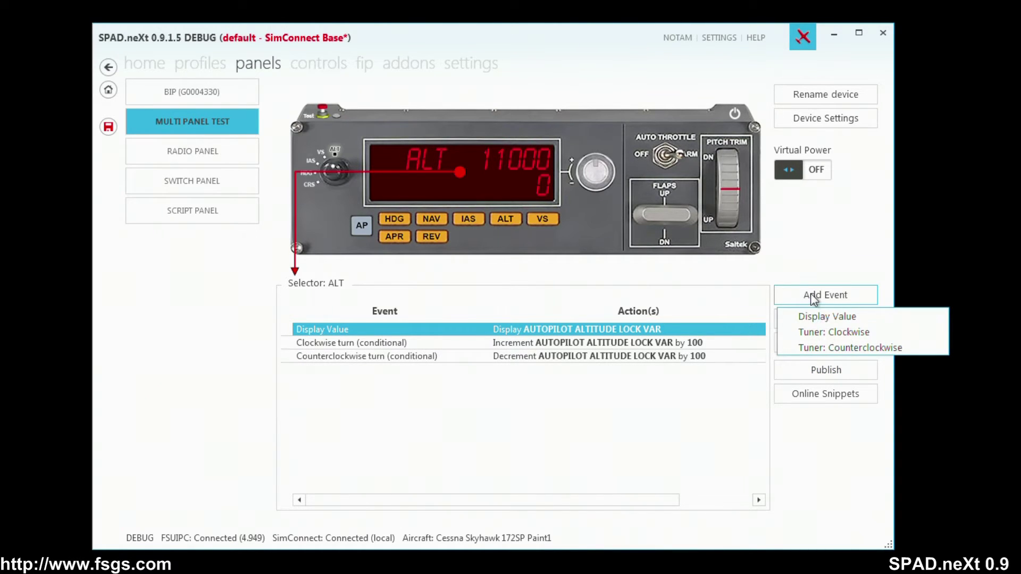
pyautogui.click(829, 335)
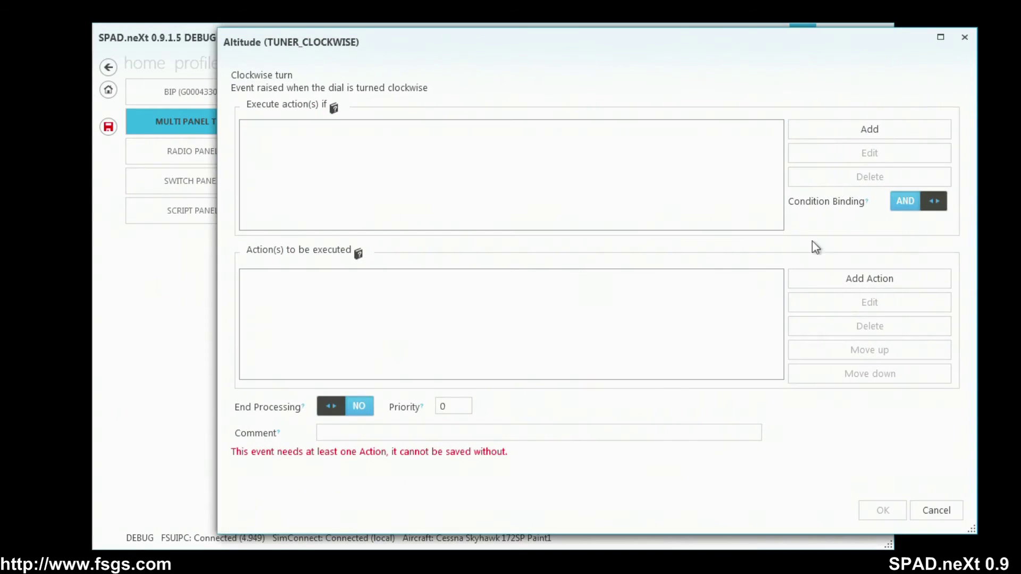
pyautogui.click(861, 129)
pyautogui.click(675, 264)
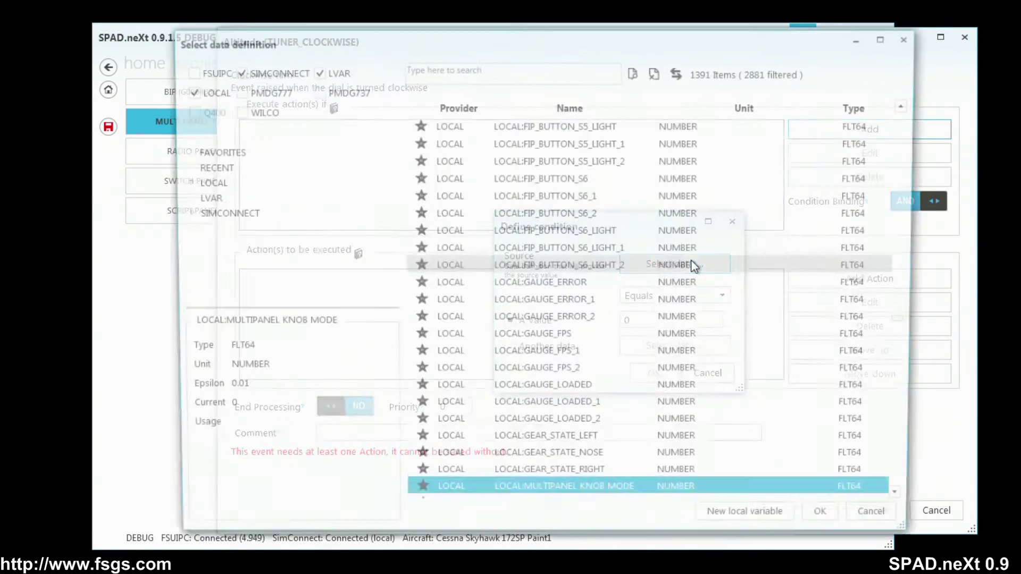
pyautogui.click(195, 162)
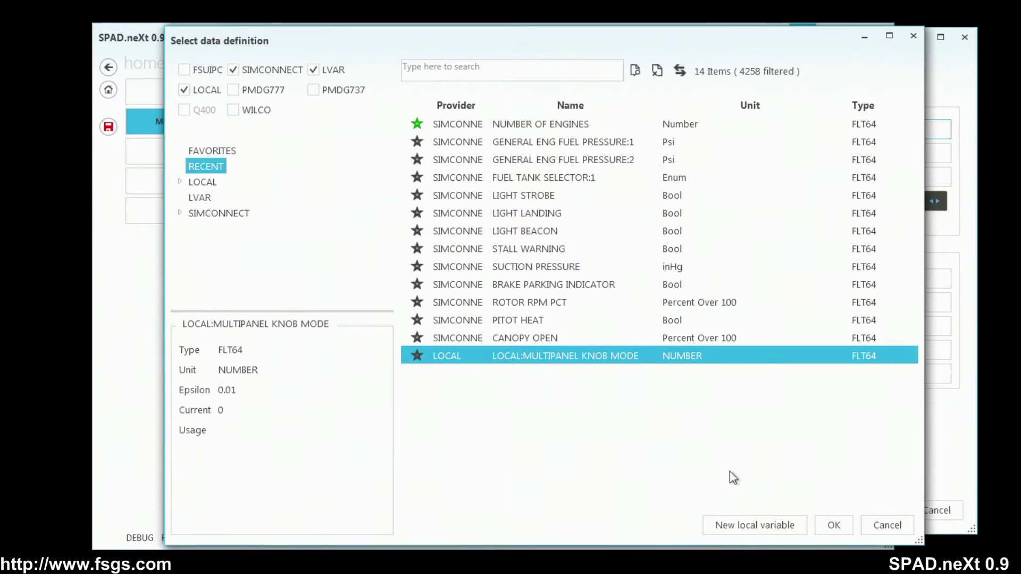
pyautogui.click(822, 528)
pyautogui.doubleClick(633, 319)
pyautogui.write('1')
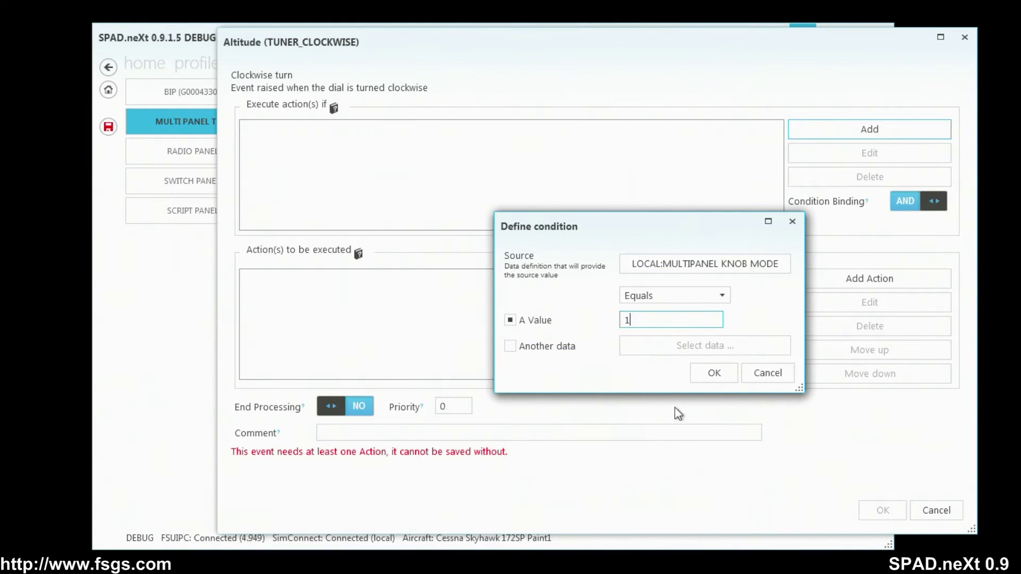
pyautogui.click(714, 373)
# Add a Change Data value action to the new clockwise event, targeting AUTOPILOT ALTITUDE LOCK VAR.
pyautogui.click(846, 279)
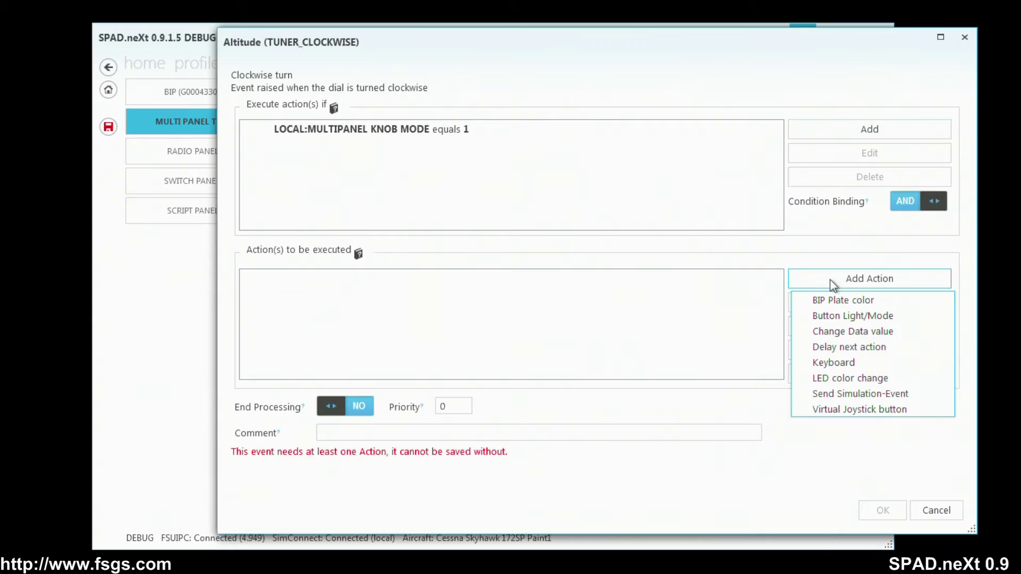
pyautogui.click(836, 331)
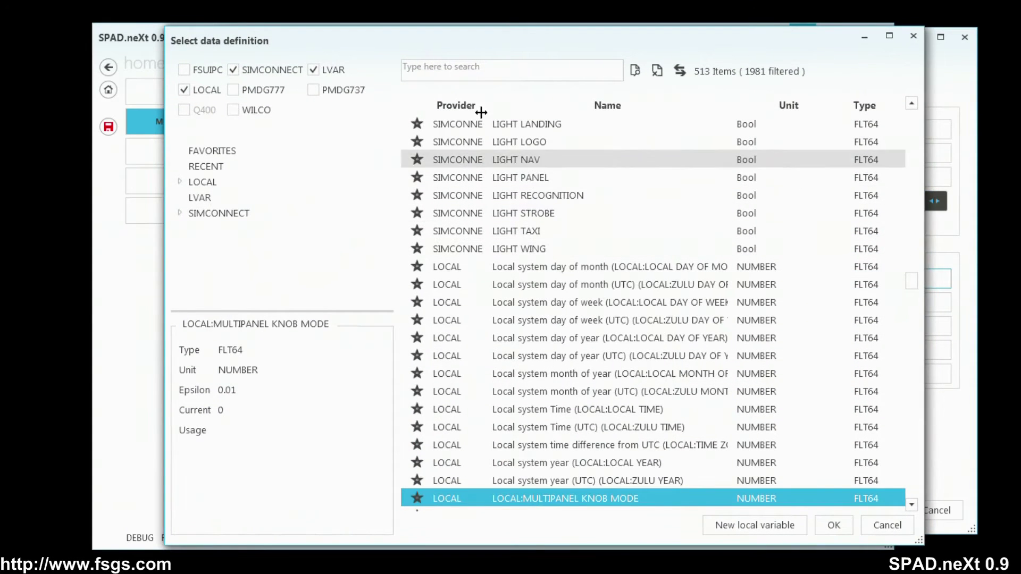
pyautogui.click(473, 72)
pyautogui.write('autoplki')
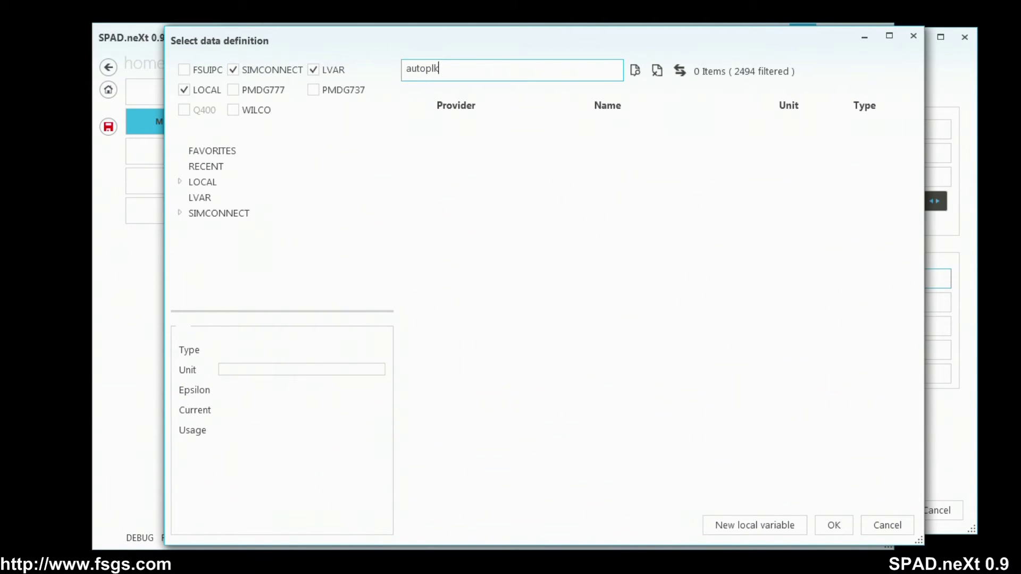
pyautogui.press('BackSpace')
pyautogui.press('BackSpace')
pyautogui.write('ilo')
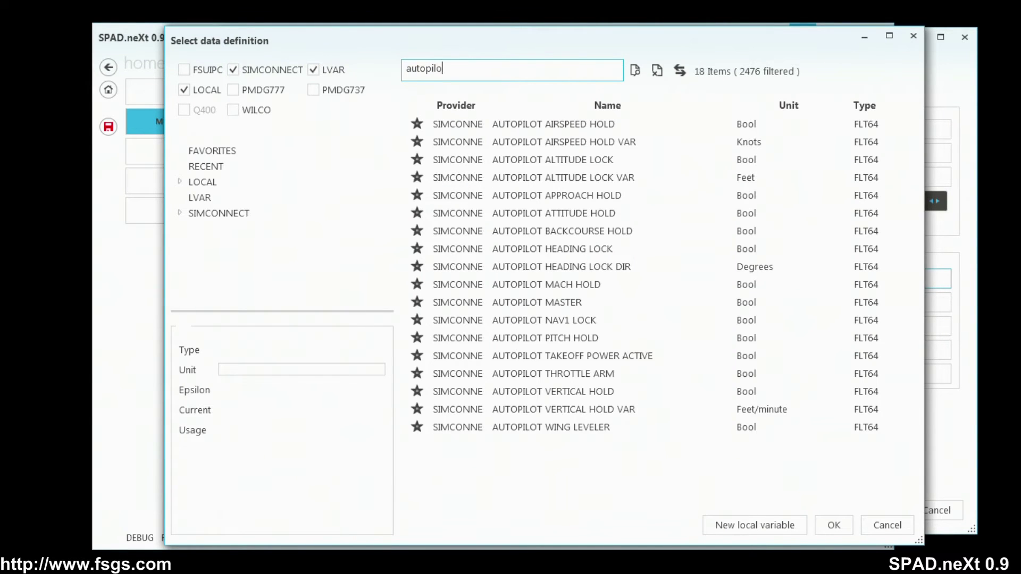
pyautogui.write('t lo')
pyautogui.press('BackSpace')
pyautogui.press('BackSpace')
pyautogui.click(564, 184)
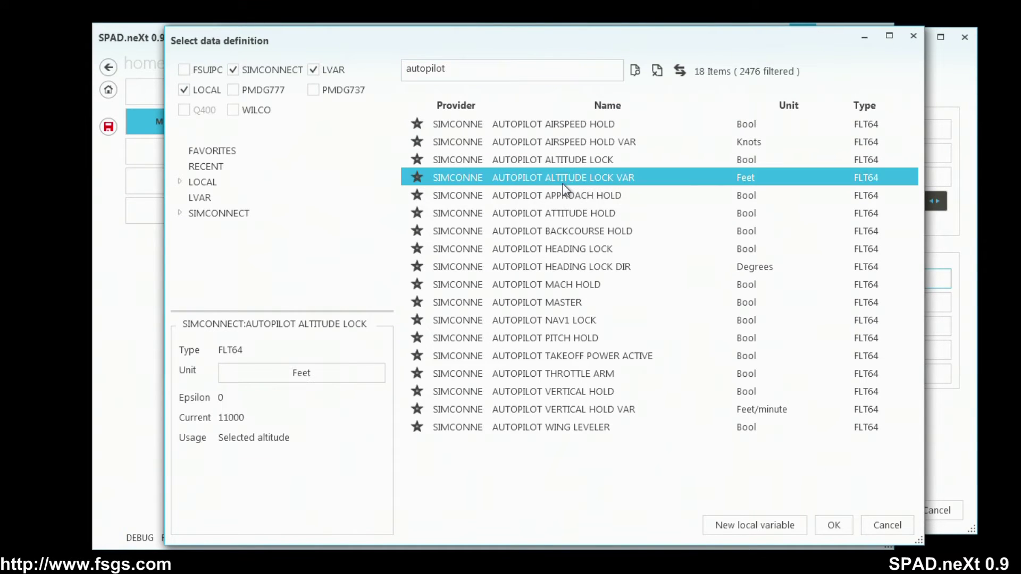
pyautogui.click(828, 527)
# Set the clockwise event's data change to increment AUTOPILOT ALTITUDE LOCK VAR by 1000 and save the event.
pyautogui.click(523, 255)
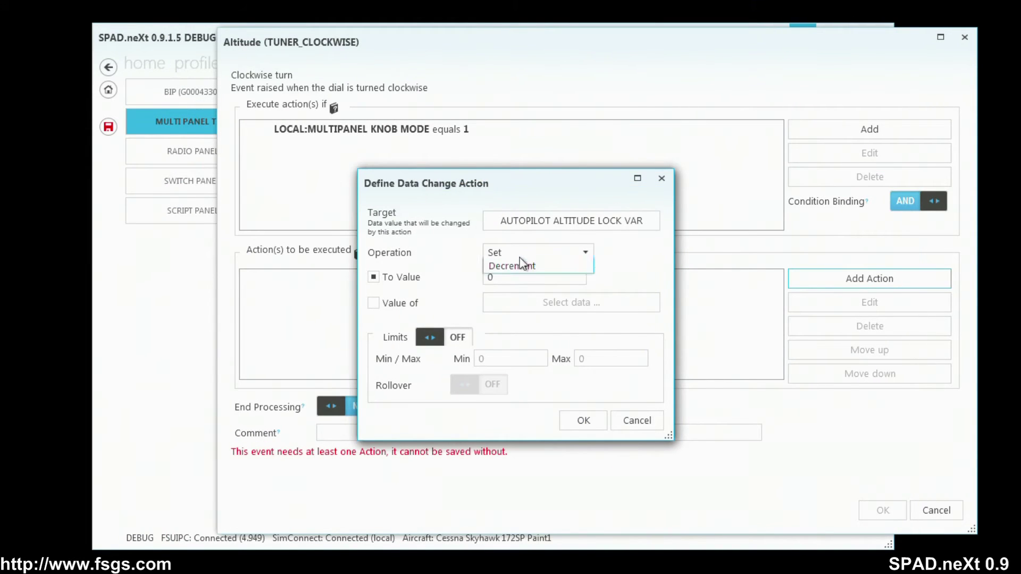
pyautogui.click(532, 284)
pyautogui.click(497, 281)
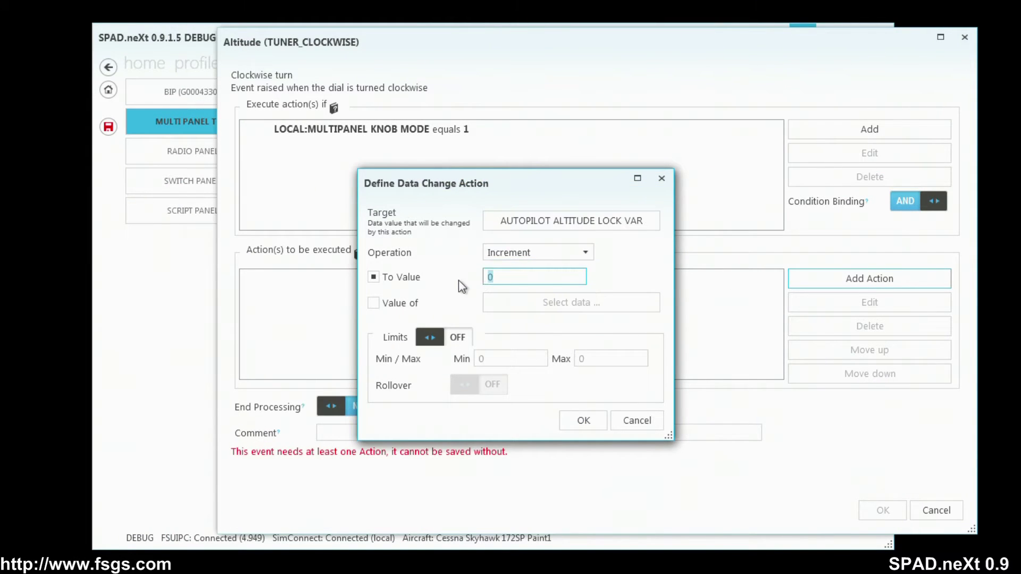
pyautogui.write('1000')
pyautogui.click(591, 418)
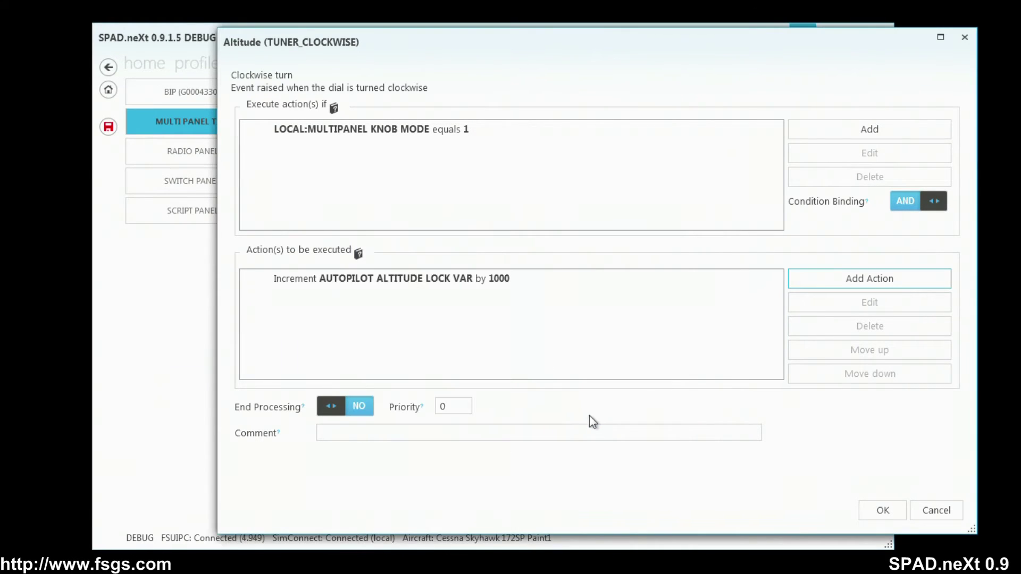
pyautogui.click(883, 510)
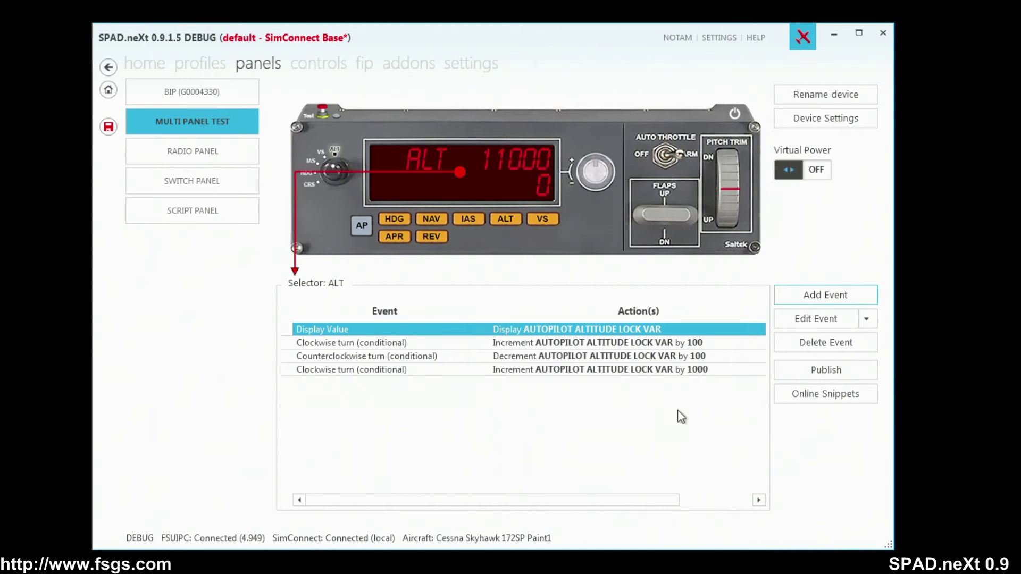
# Add a second counterclockwise tuner event to the ALT selector with the condition LOCAL:MULTIPANEL KNOB MODE equals 1.
pyautogui.click(821, 295)
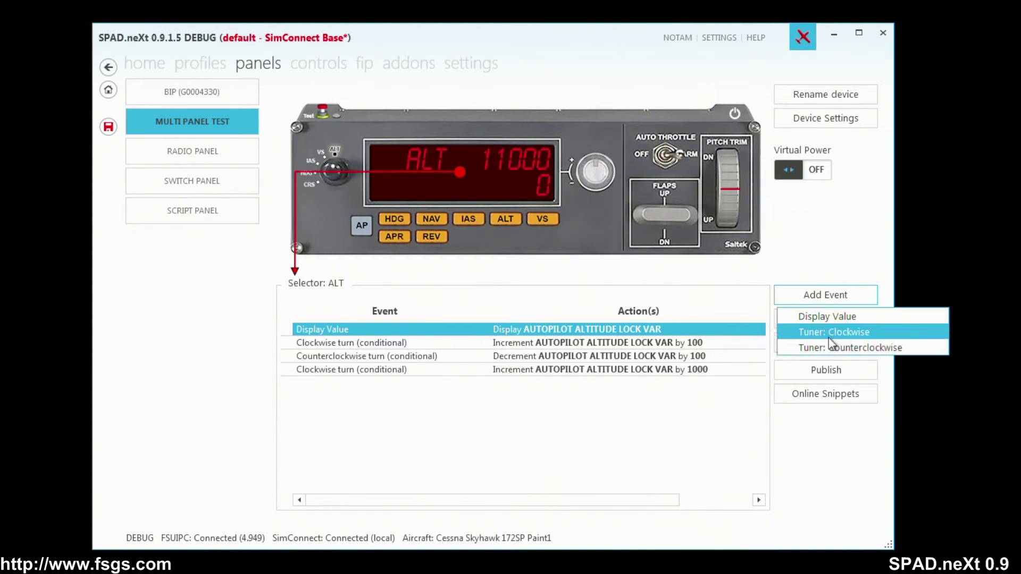
pyautogui.click(833, 347)
pyautogui.click(882, 127)
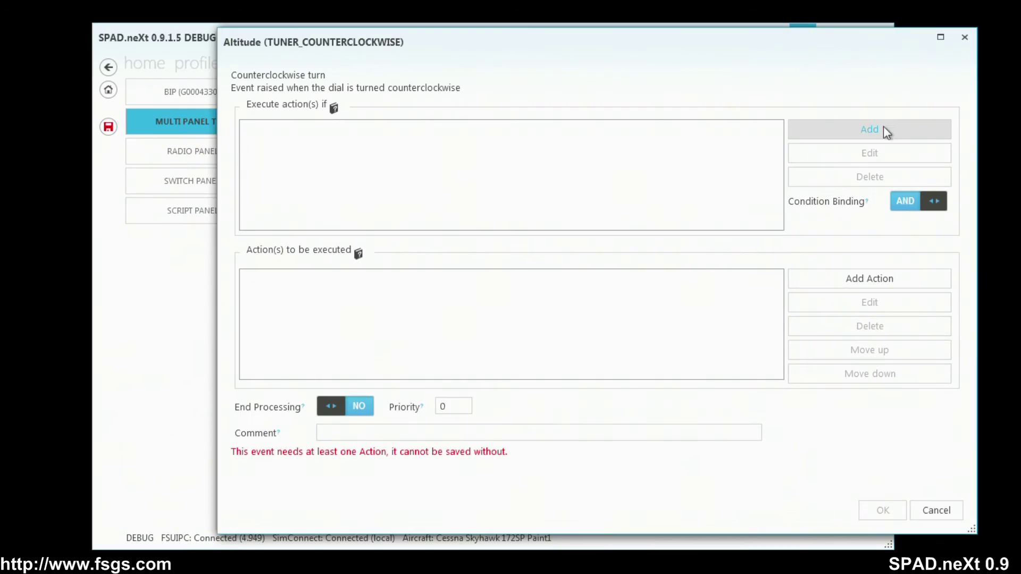
pyautogui.click(694, 261)
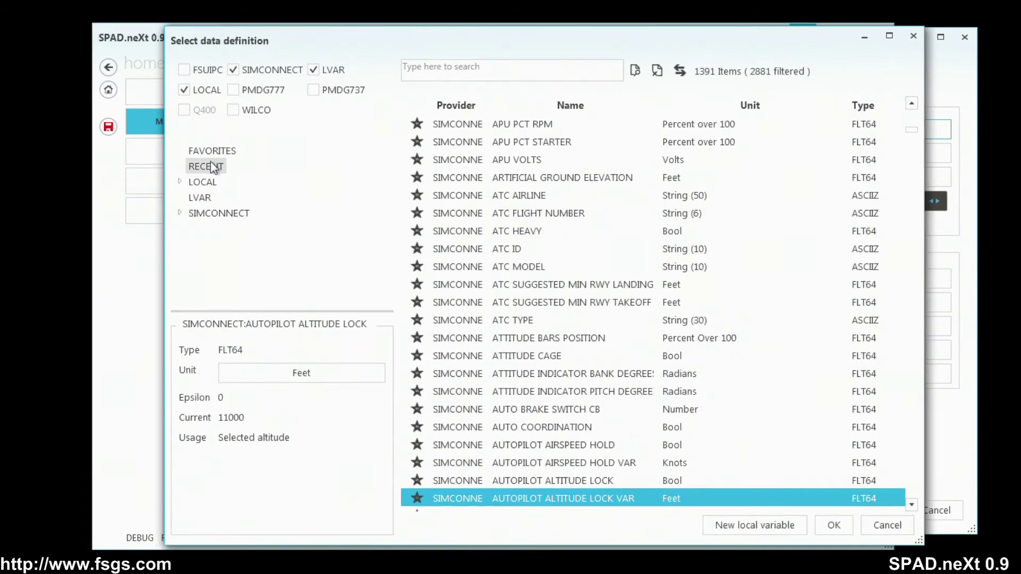
pyautogui.click(201, 166)
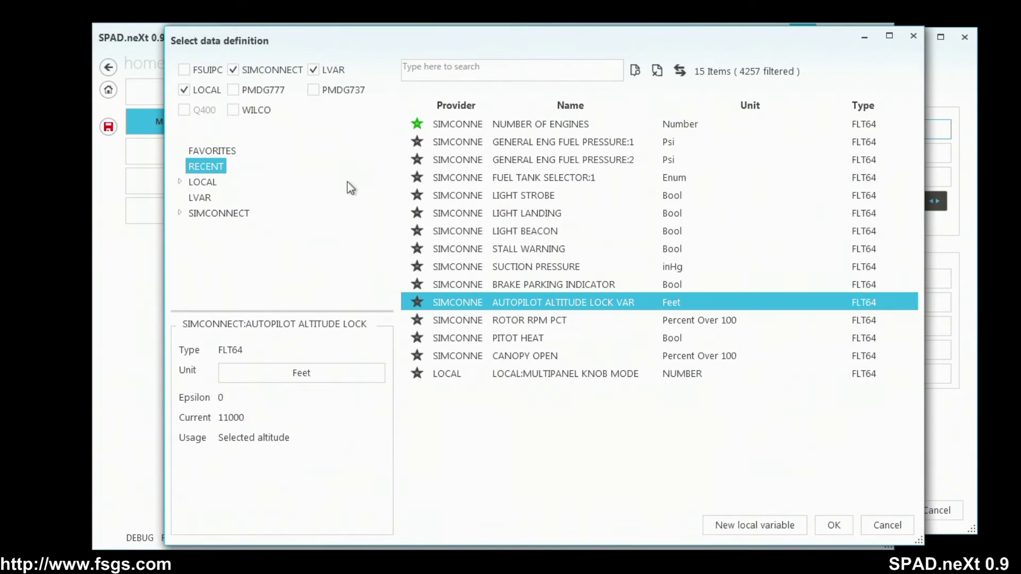
pyautogui.click(567, 378)
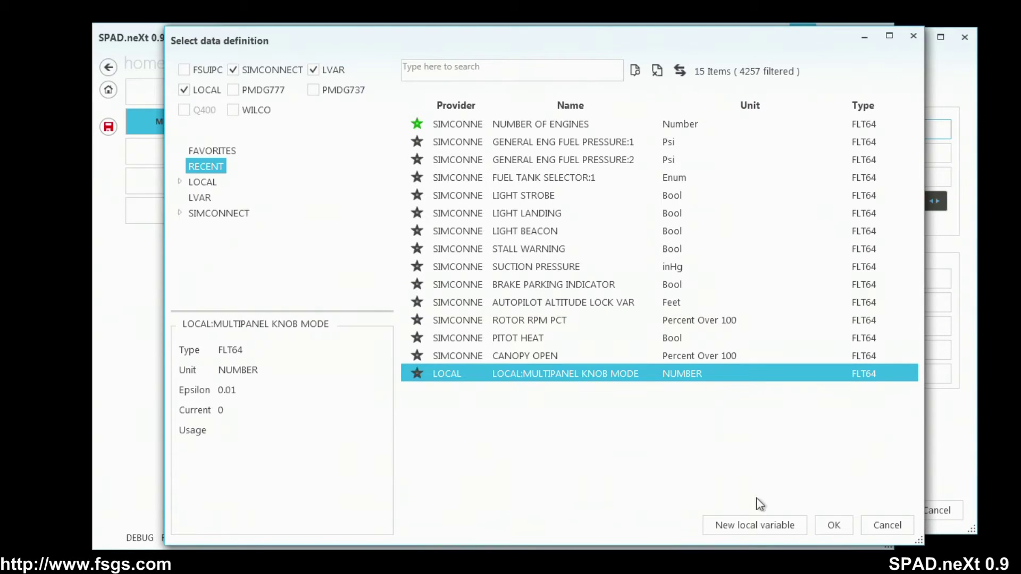
pyautogui.click(834, 525)
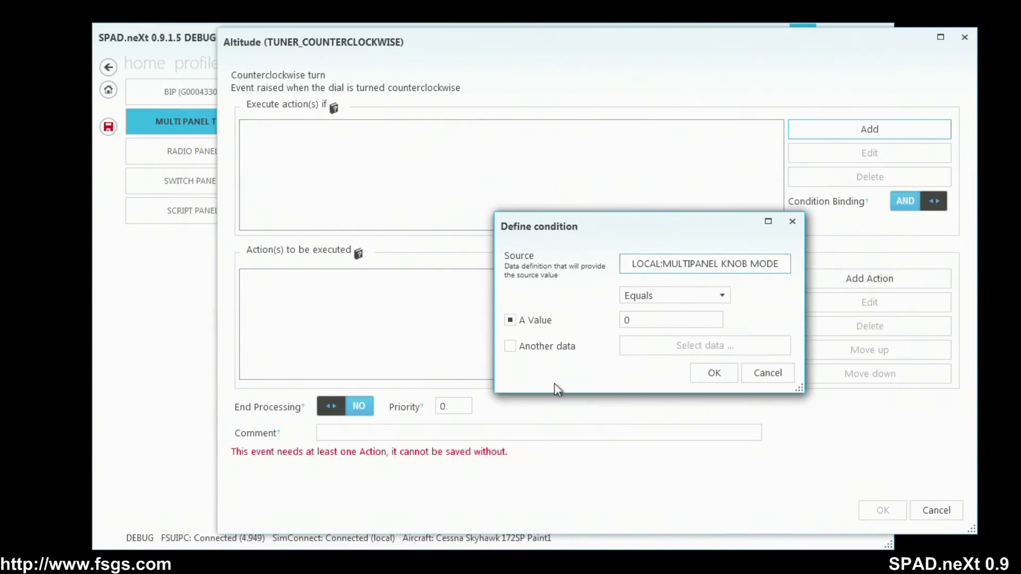
pyautogui.click(646, 319)
pyautogui.write('1')
pyautogui.click(714, 374)
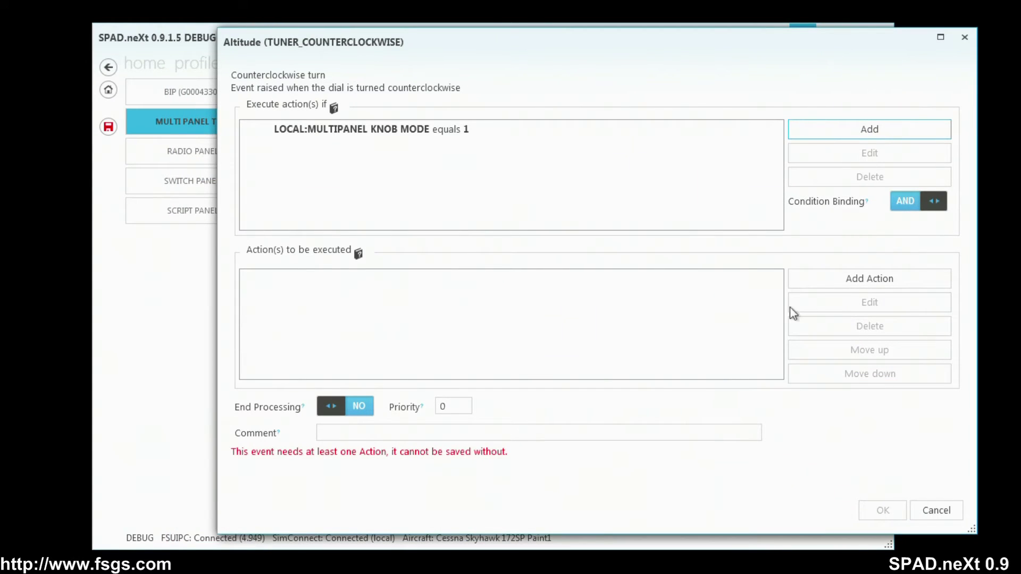
# Add a Change Data value action to the new counterclockwise event, targeting AUTOPILOT ALTITUDE LOCK VAR.
pyautogui.click(829, 282)
pyautogui.click(836, 331)
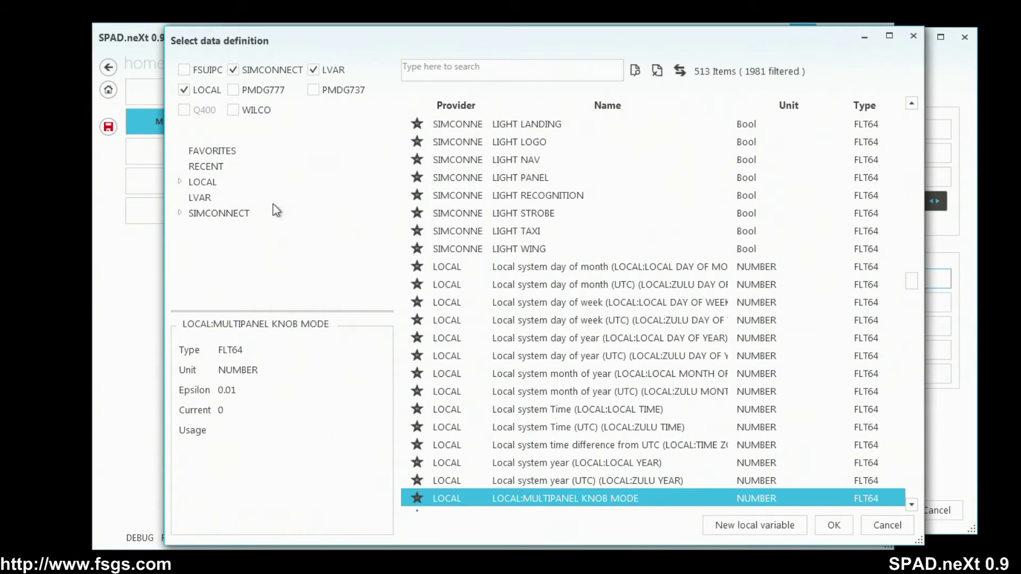
pyautogui.click(206, 167)
pyautogui.click(568, 252)
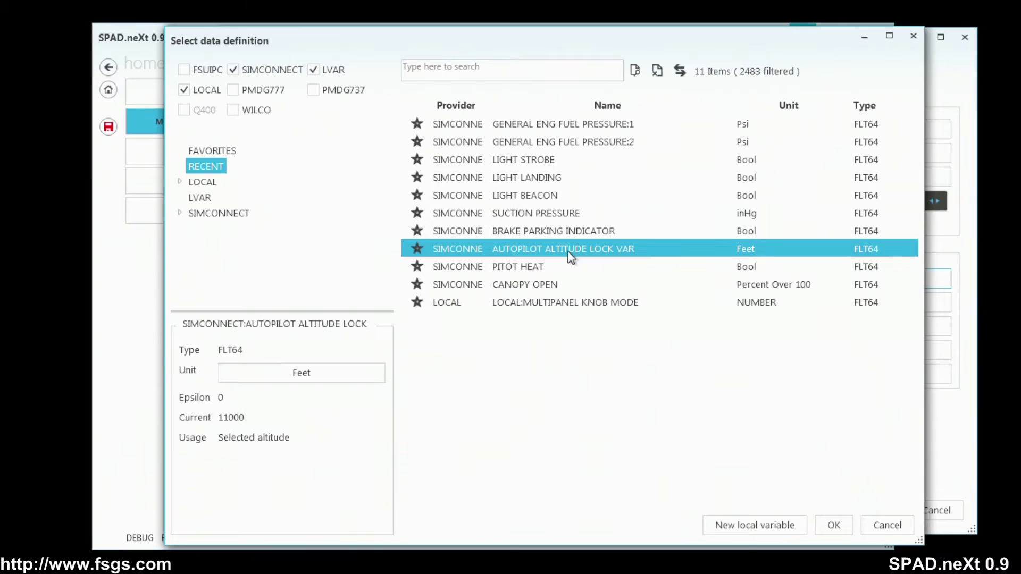
pyautogui.click(834, 526)
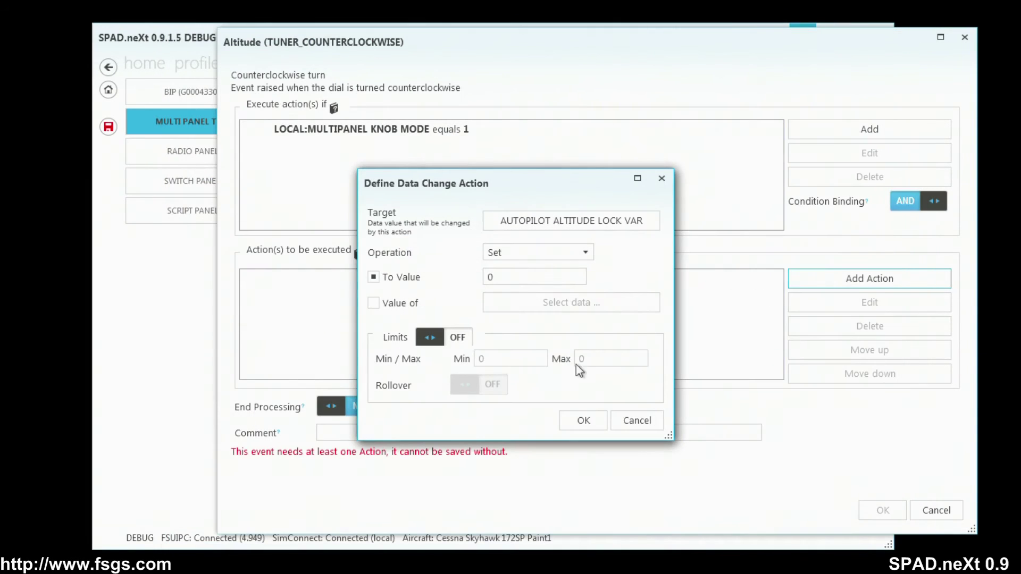
# Set the counterclockwise event's data change to decrement the altitude lock variable by 1000 and save the event.
pyautogui.click(506, 251)
pyautogui.click(510, 300)
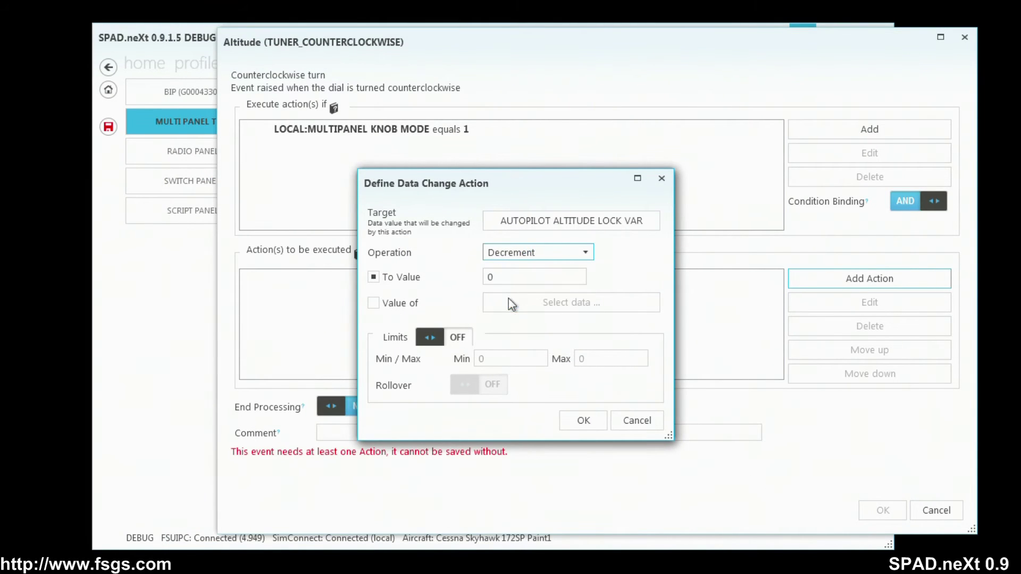
pyautogui.press('Tab')
pyautogui.write('1000')
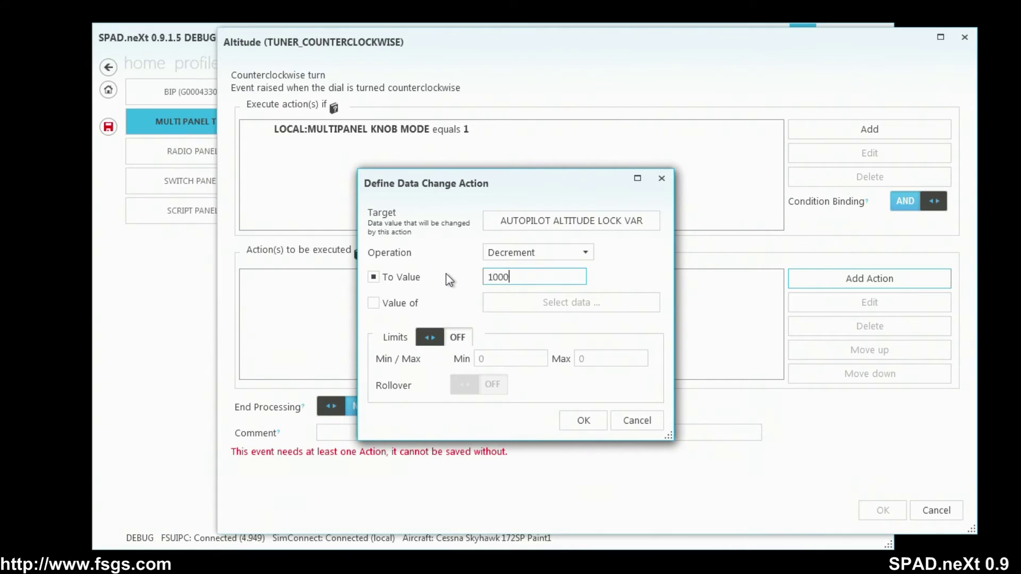
pyautogui.click(587, 412)
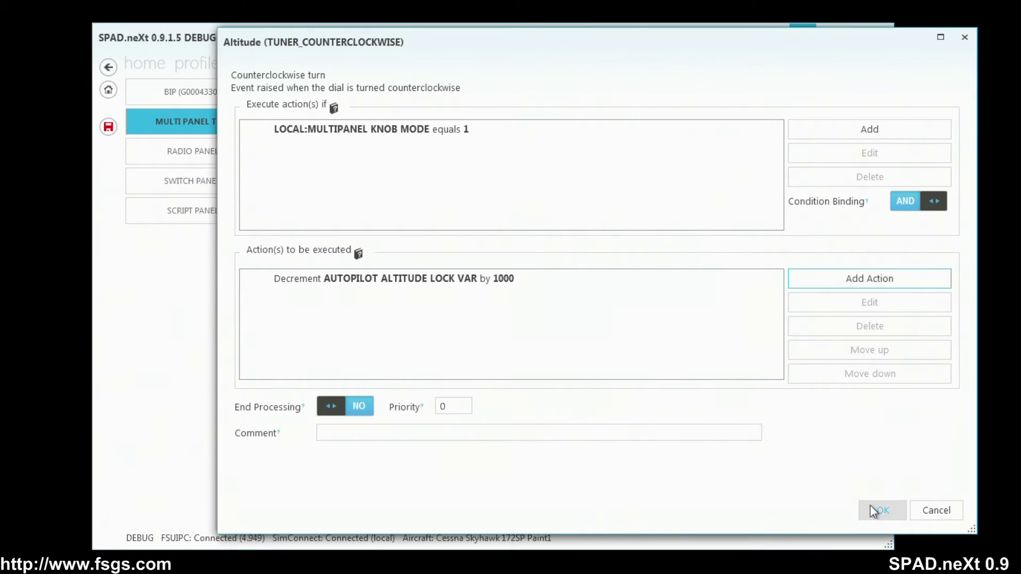
pyautogui.click(883, 511)
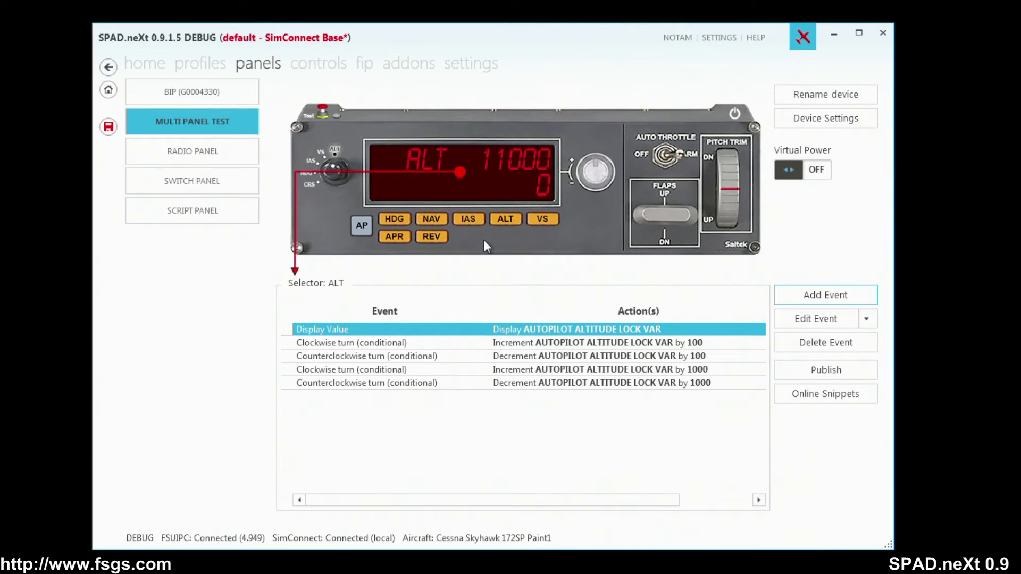
# Add an Activate (short) event to the panel's REV button with an action setting LOCAL:MULTIPANEL KNOB MODE to 1.
pyautogui.click(435, 238)
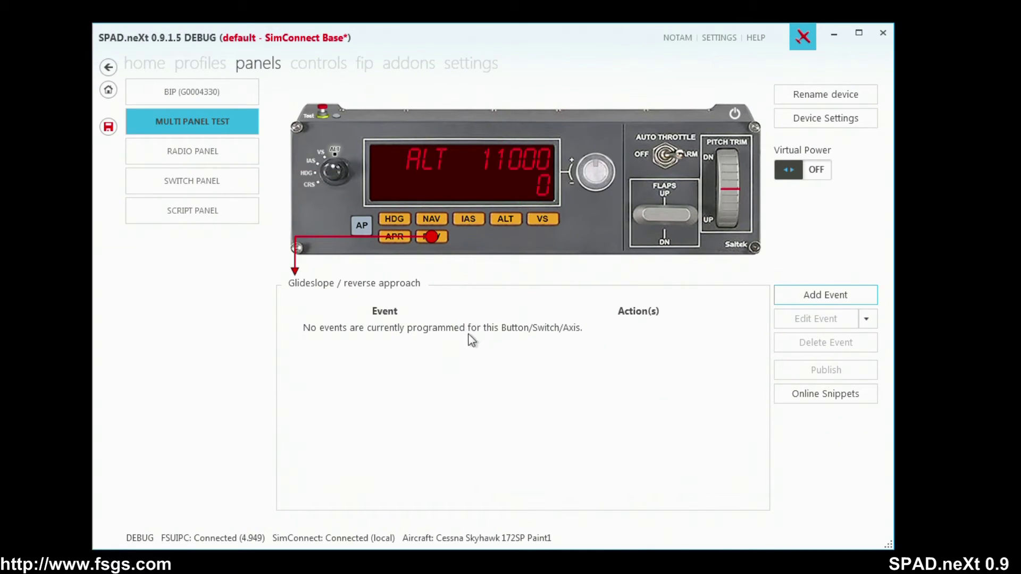
pyautogui.click(822, 299)
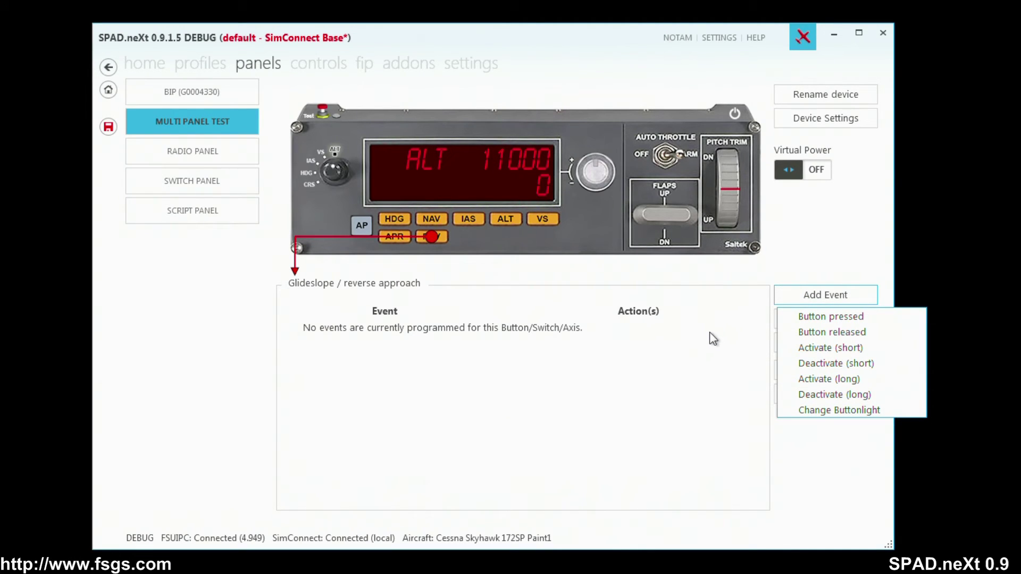
pyautogui.click(834, 347)
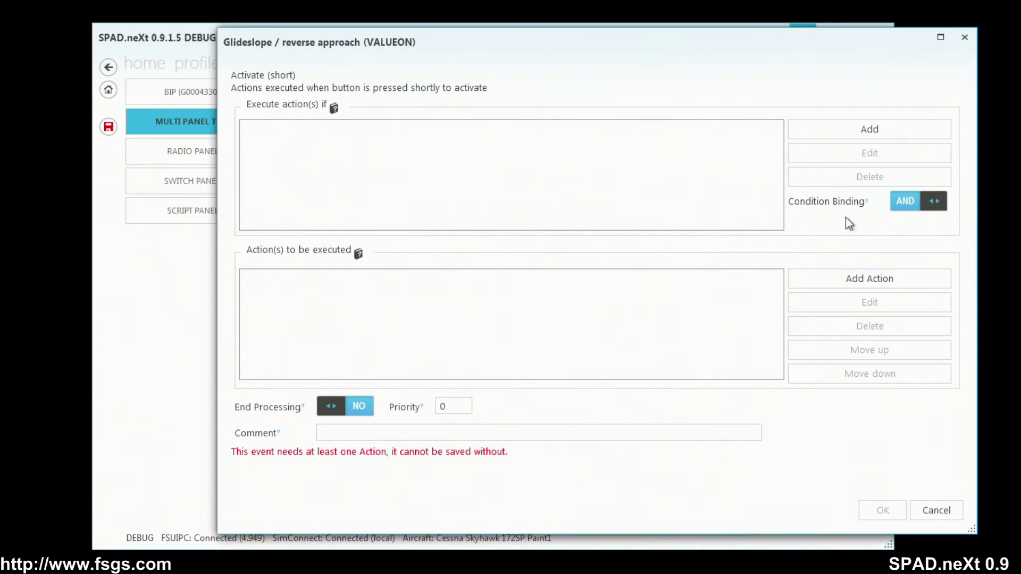
pyautogui.click(852, 285)
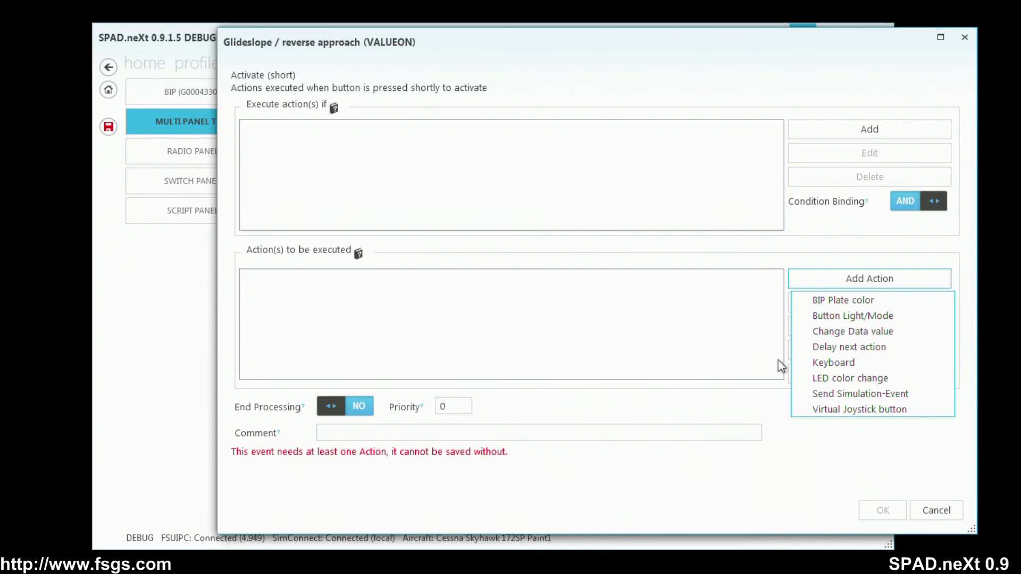
pyautogui.click(853, 331)
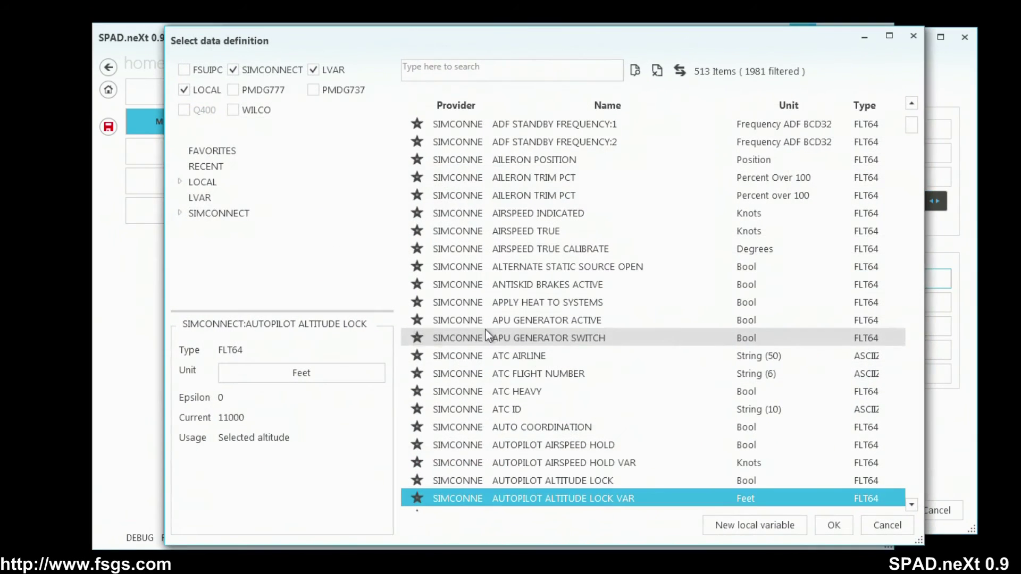
pyautogui.click(216, 167)
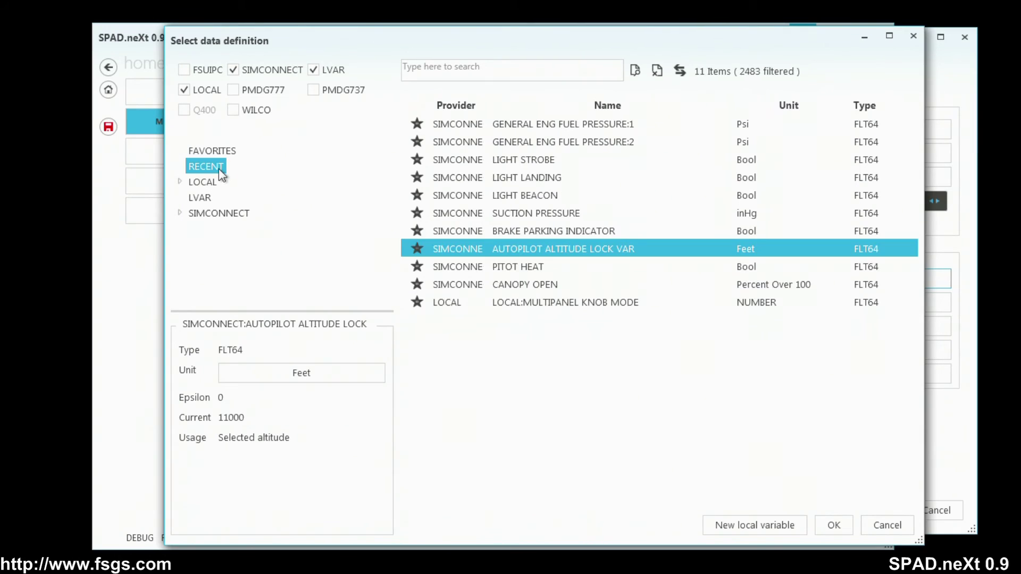
pyautogui.click(539, 304)
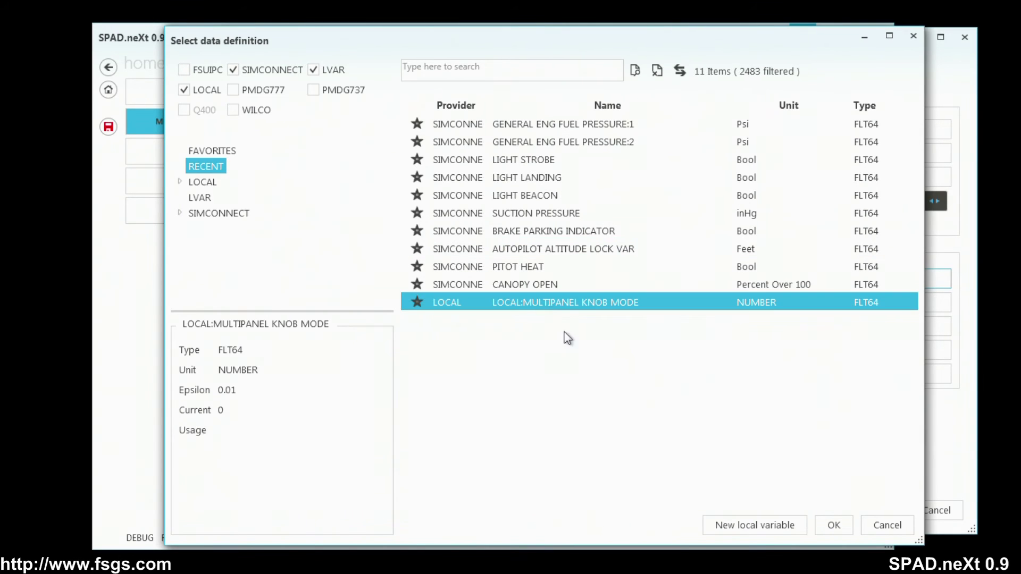
pyautogui.click(843, 525)
pyautogui.doubleClick(506, 277)
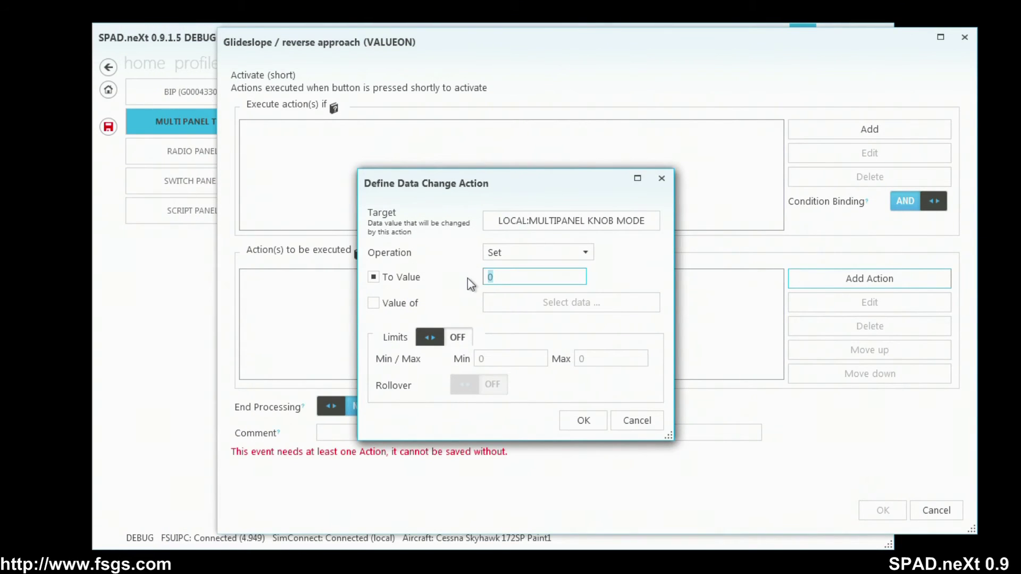
pyautogui.write('1')
pyautogui.click(584, 421)
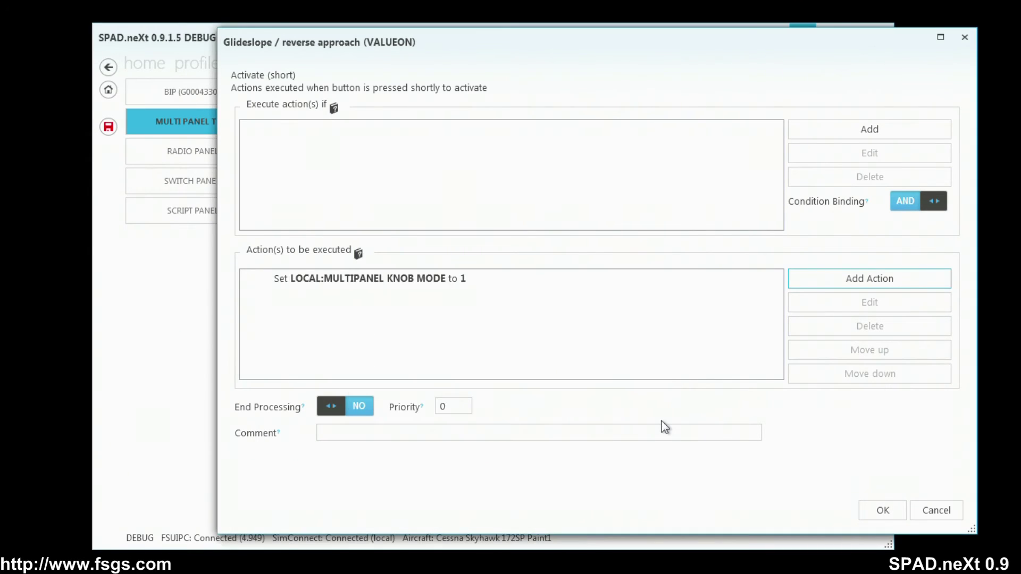
# Add a Button Light/Mode action switching the GS / REV light to Shortmode ON (permanent on), and save the Activate (short) event.
pyautogui.click(849, 275)
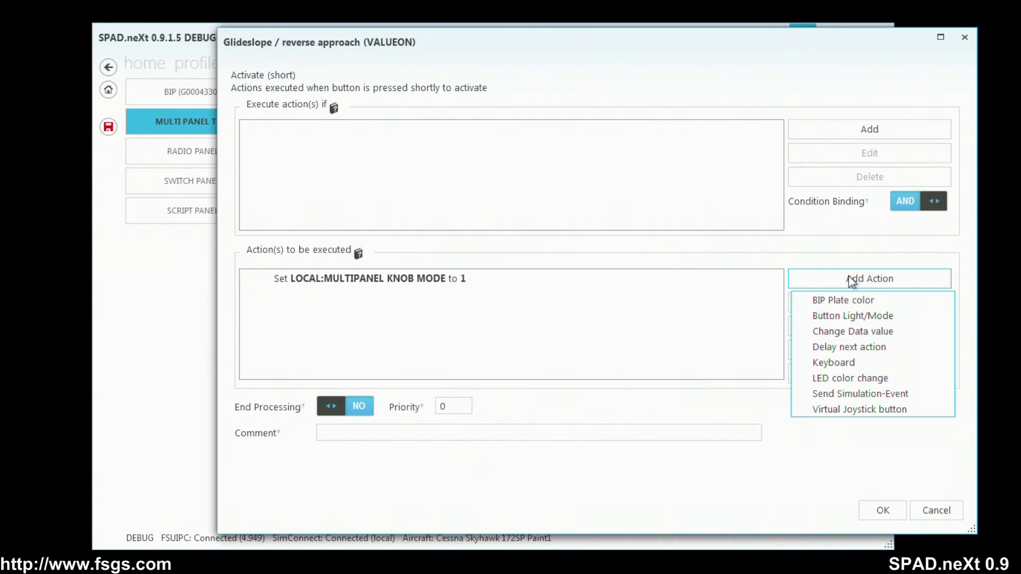
pyautogui.click(862, 315)
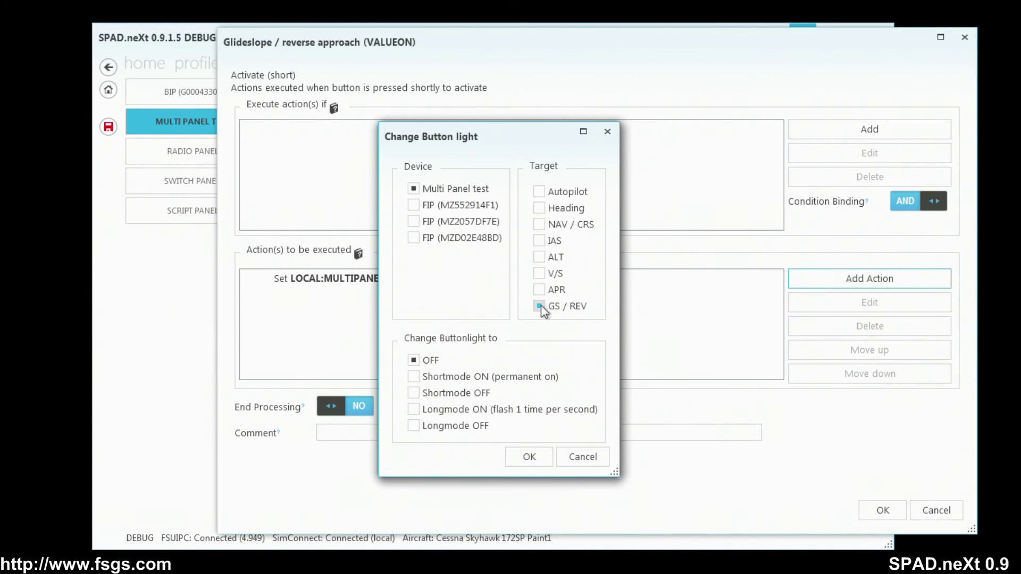
pyautogui.click(436, 379)
pyautogui.click(529, 459)
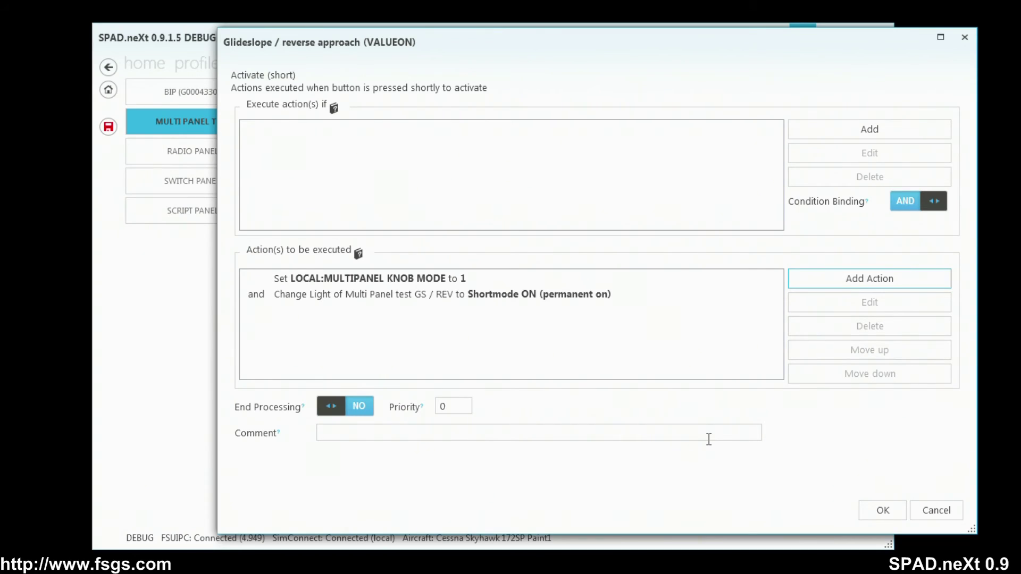
pyautogui.click(880, 510)
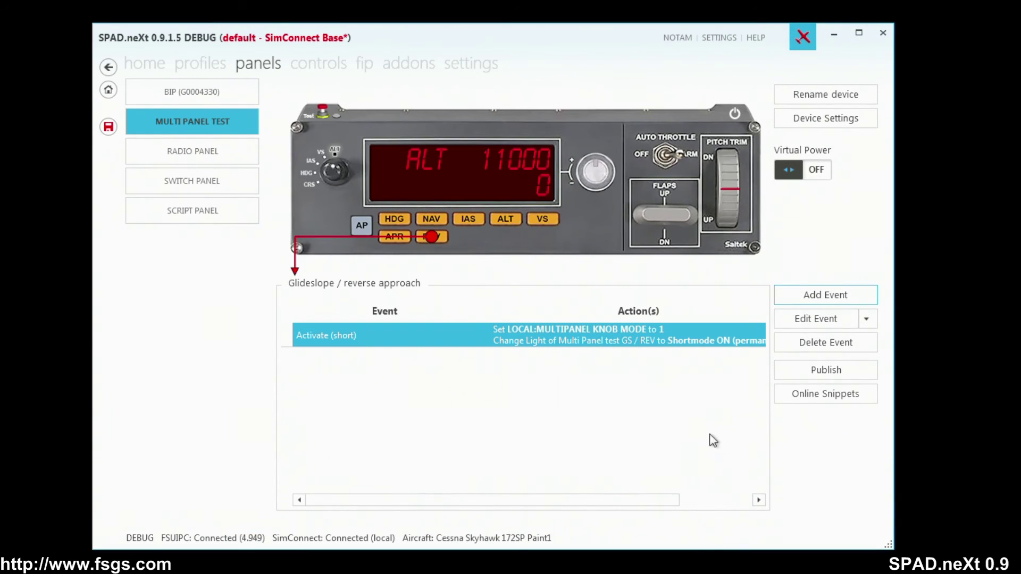
# Add a Deactivate (short) event to the REV button with a Change Data value action setting LOCAL:MULTIPANEL KNOB MODE to 0.
pyautogui.click(815, 296)
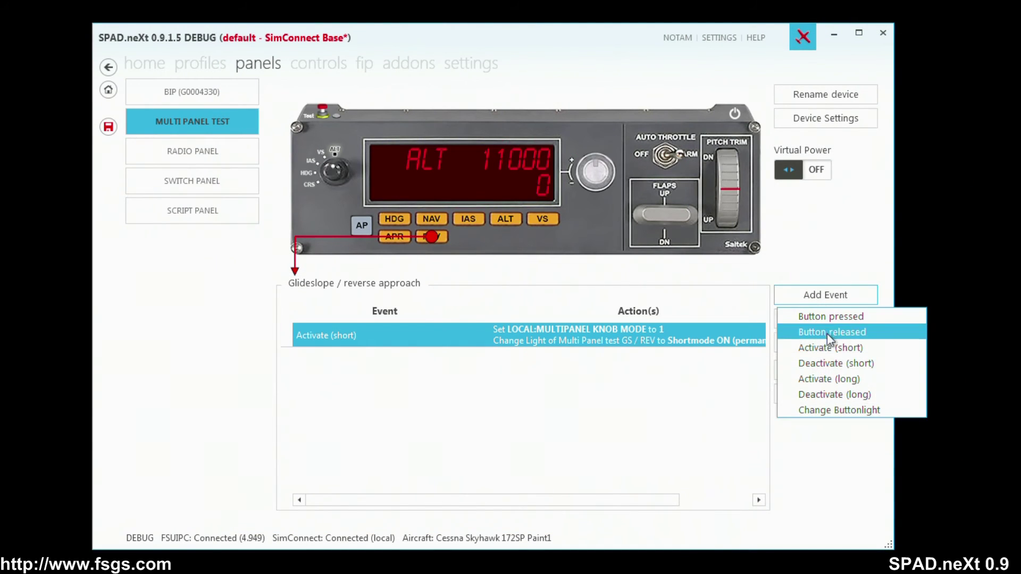
pyautogui.click(828, 364)
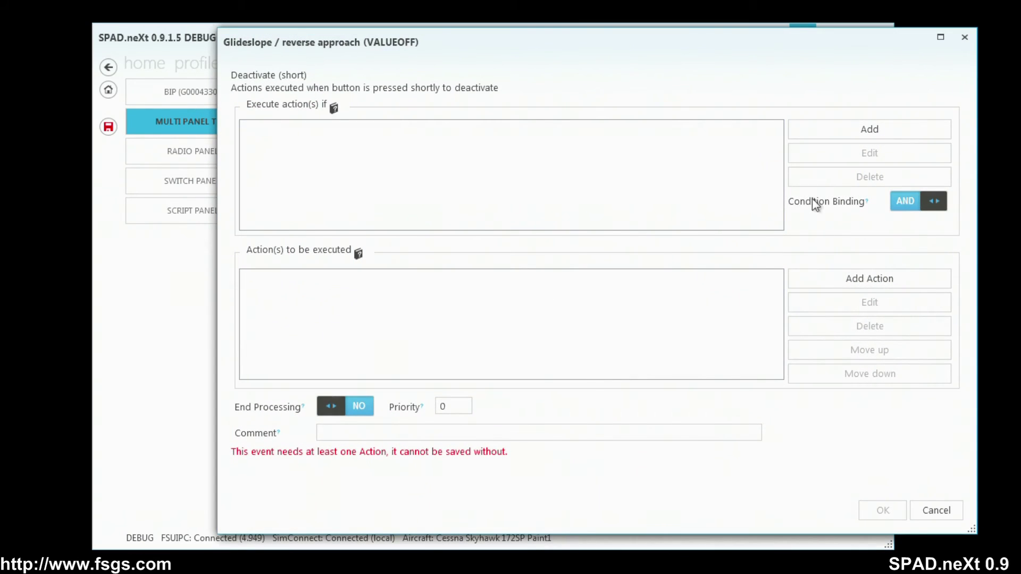
pyautogui.click(853, 273)
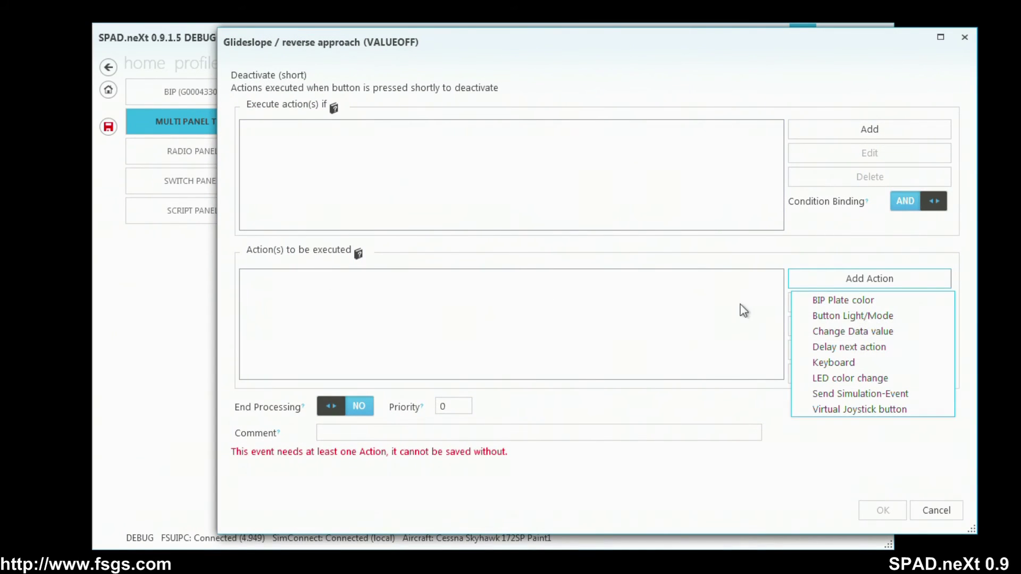
pyautogui.click(856, 331)
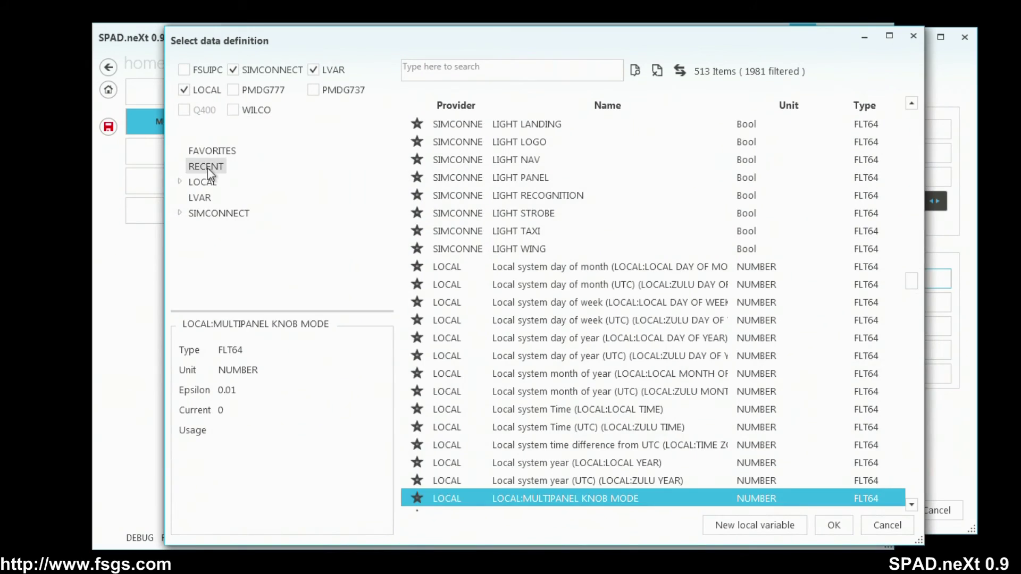
pyautogui.click(207, 168)
pyautogui.click(833, 525)
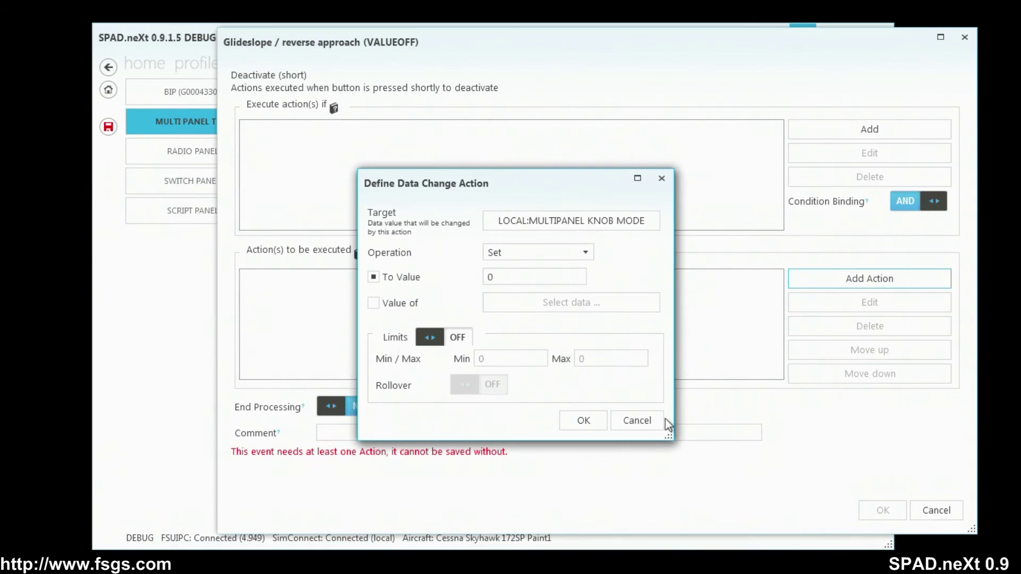
pyautogui.click(585, 421)
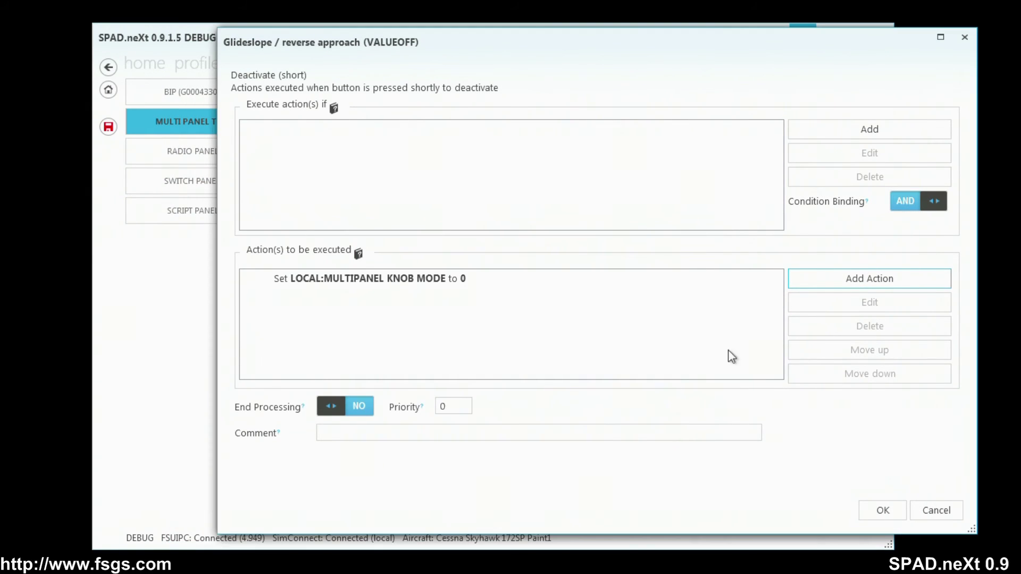
# Add a Button Light/Mode action switching the GS / REV light to Shortmode OFF, and save the Deactivate (short) event.
pyautogui.click(875, 285)
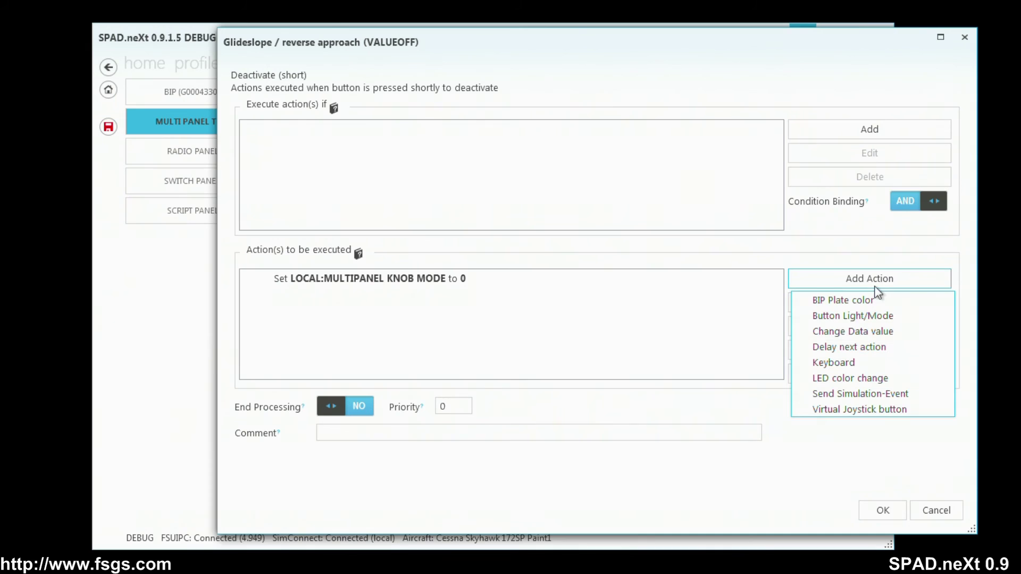
pyautogui.click(868, 317)
pyautogui.click(452, 393)
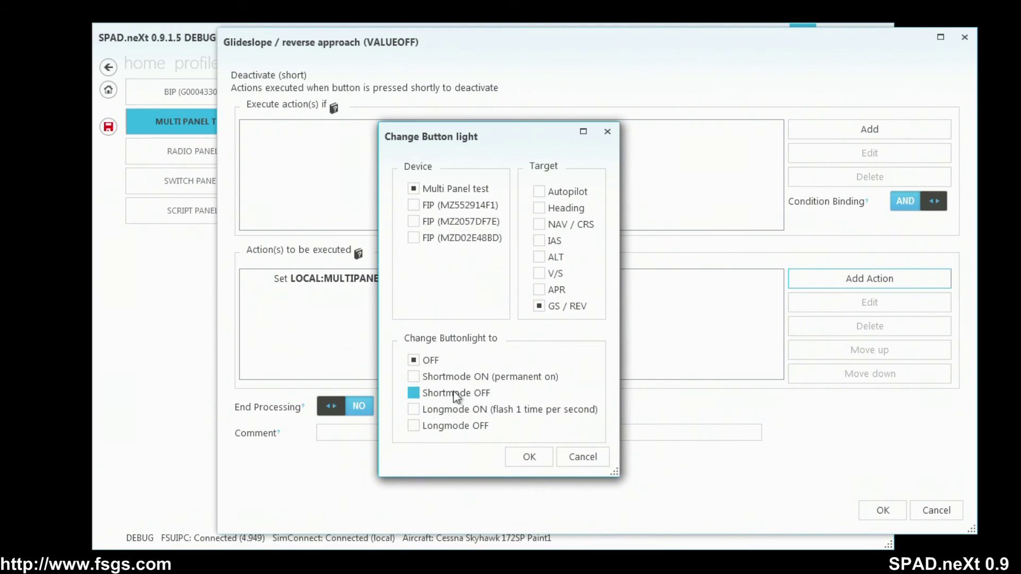
pyautogui.click(523, 455)
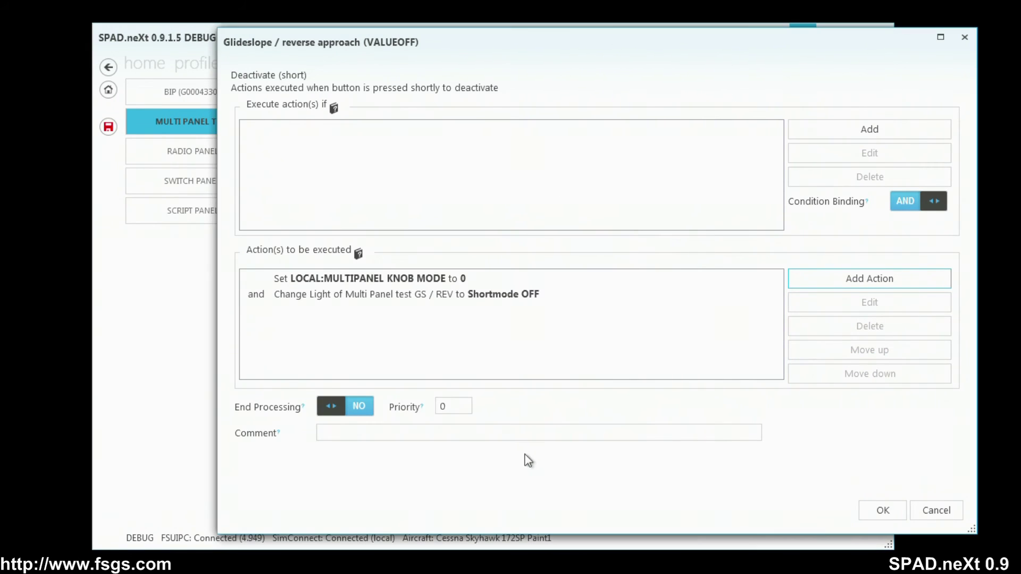
pyautogui.click(881, 517)
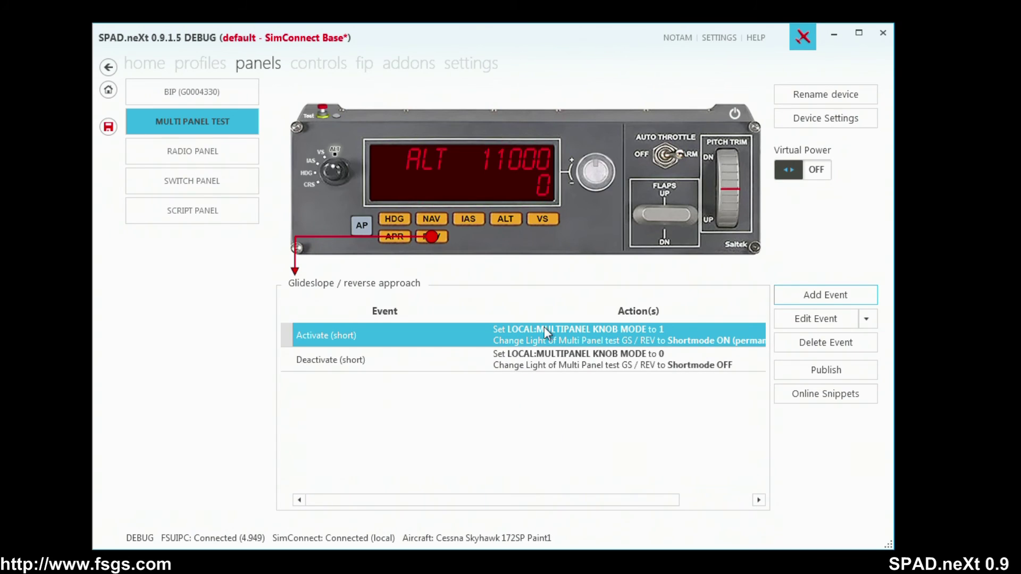
# Display the list of events configured for the Multi Panel's ALT selector.
pyautogui.click(382, 174)
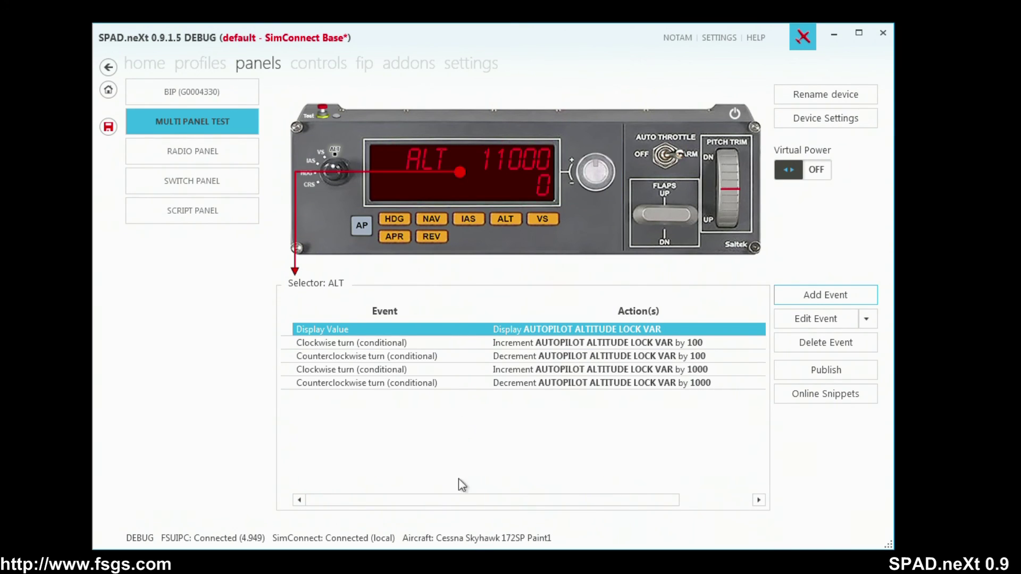